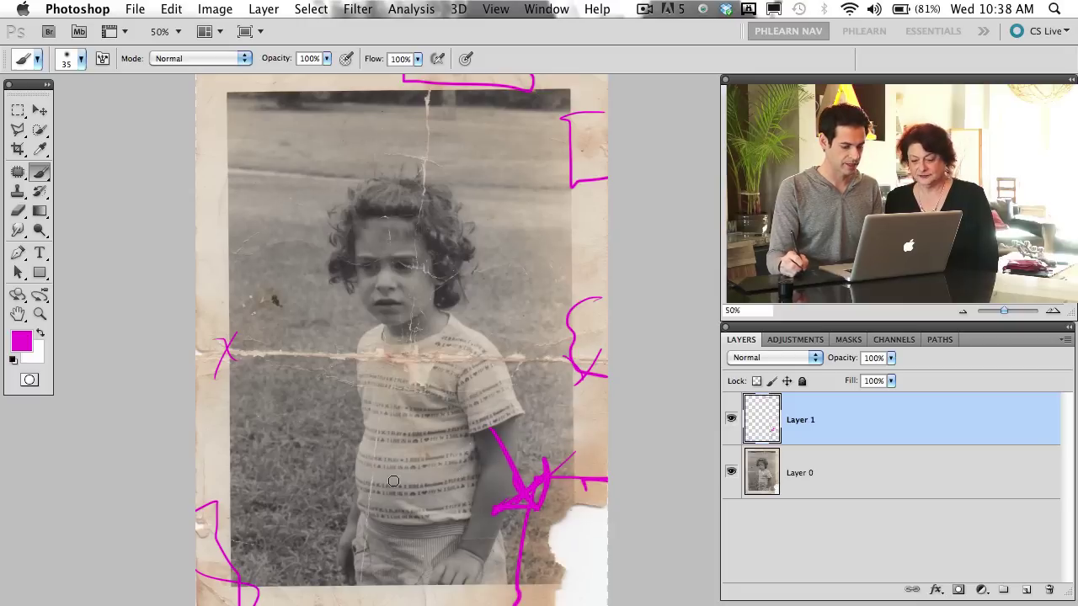
# Step: Mark up the intact lower-left corner with magenta brush strokes and an arrow pointing toward the torn side
pyautogui.moveTo(189, 458); pyautogui.dragTo(256, 604)
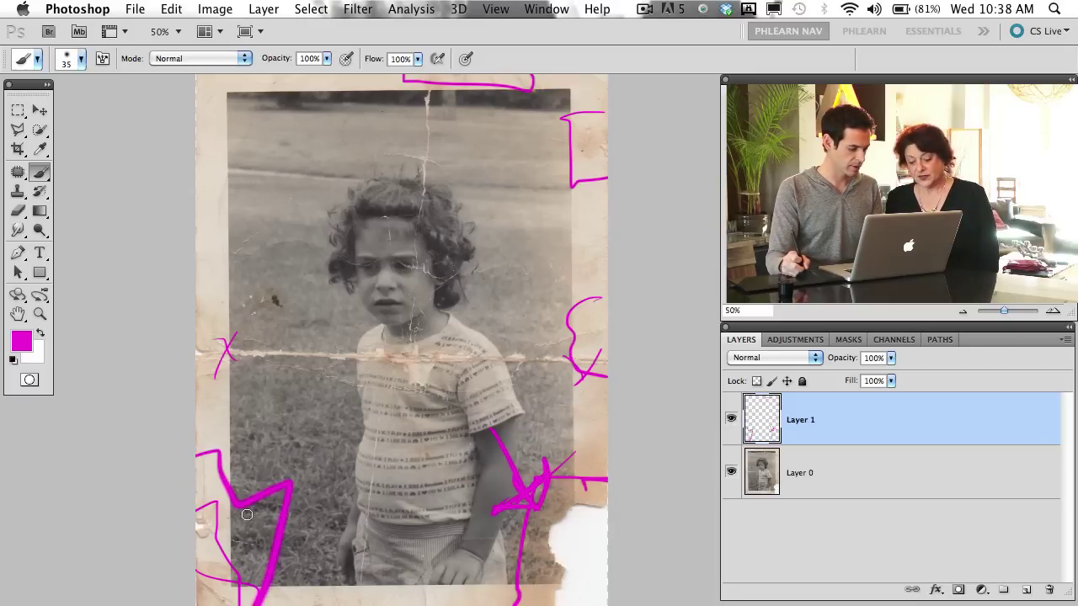
pyautogui.moveTo(234, 547)
pyautogui.mouseDown()
pyautogui.moveTo(304, 532)
pyautogui.moveTo(461, 544)
pyautogui.moveTo(432, 530)
pyautogui.moveTo(470, 568)
pyautogui.mouseUp()
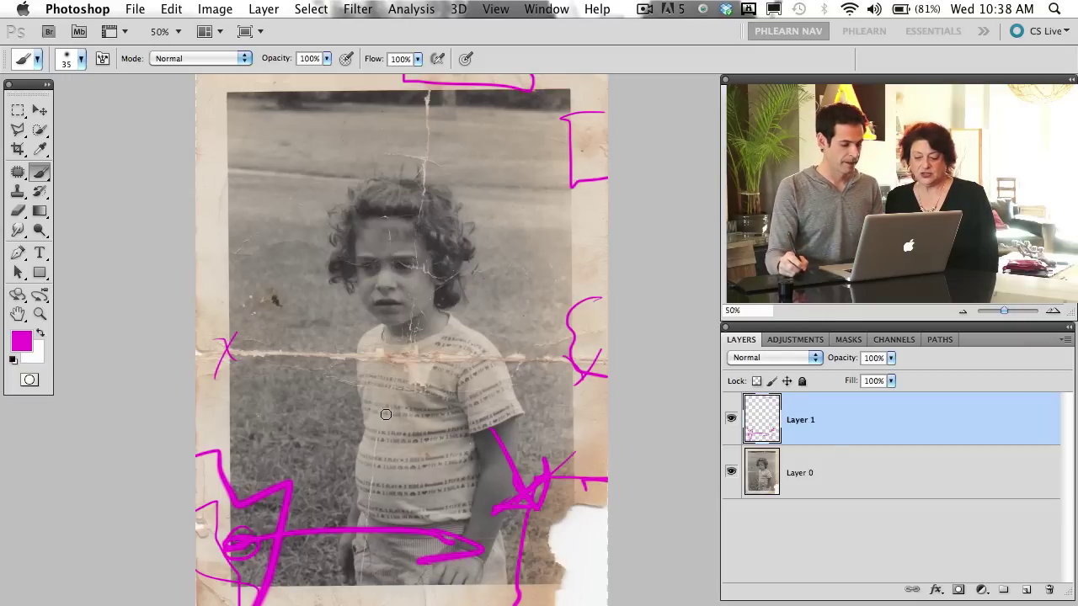
pyautogui.moveTo(401, 460); pyautogui.dragTo(408, 491)
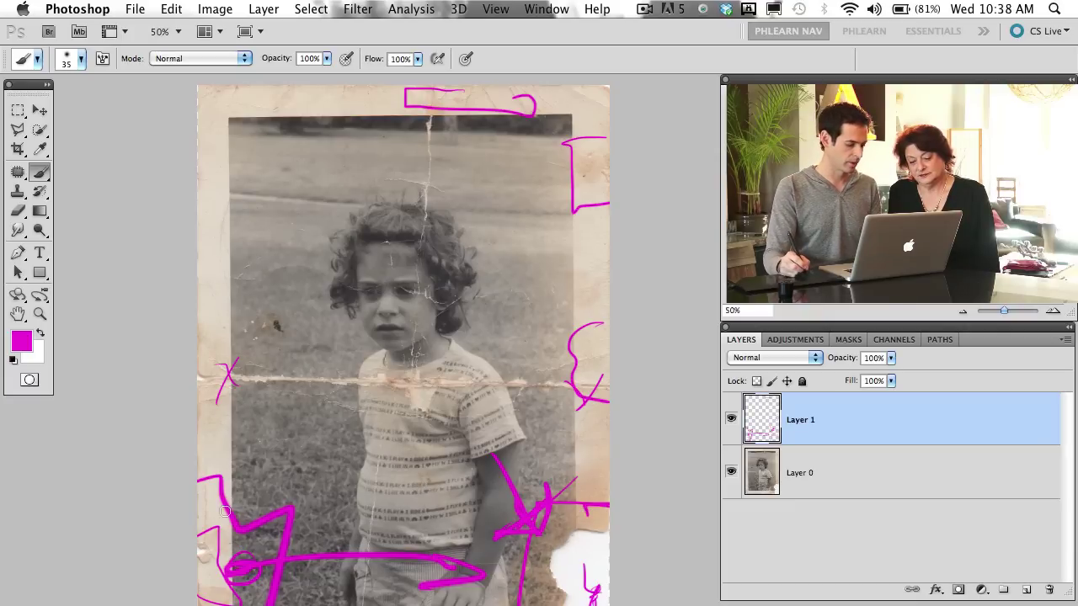
# Step: Delete the layer holding the magenta markup and duplicate the original photo layer
pyautogui.press('BackSpace')
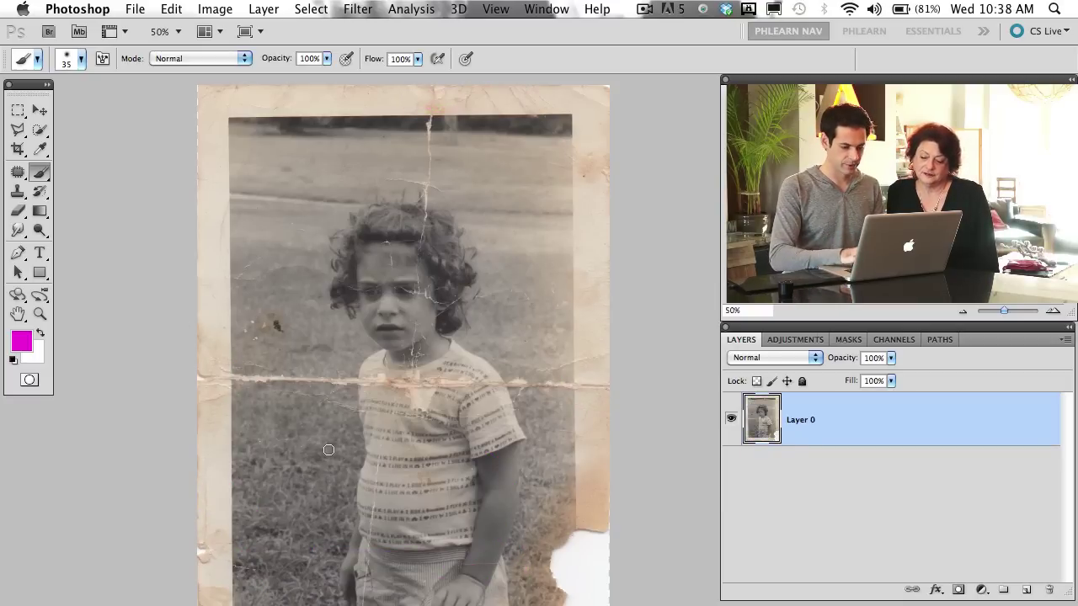
pyautogui.hotkey('ctrl', 'j')
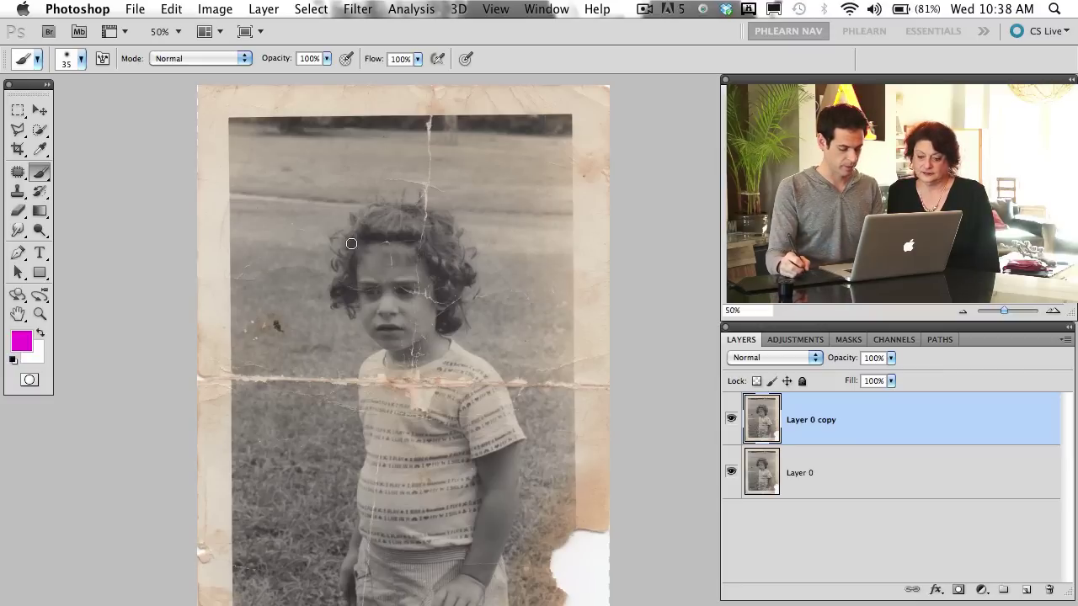
# Step: Select the photo's intact lower-left corner, including border and grass, with the freehand Lasso and copy it to a new layer
pyautogui.press('l')
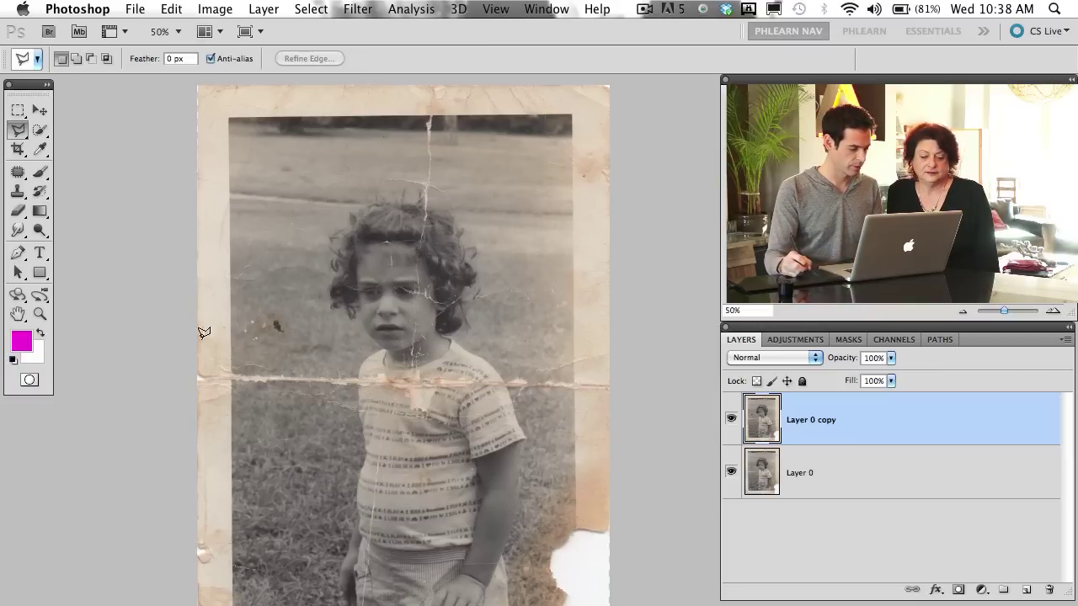
pyautogui.moveTo(17, 130); pyautogui.dragTo(63, 126)
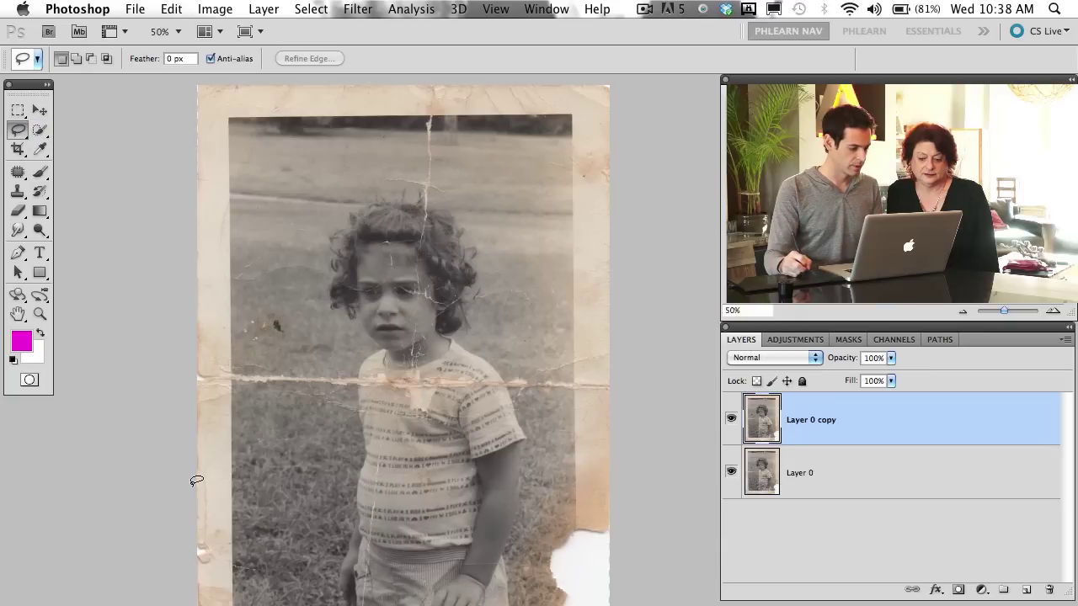
pyautogui.moveTo(202, 459)
pyautogui.mouseDown()
pyautogui.moveTo(310, 529)
pyautogui.moveTo(320, 594)
pyautogui.mouseUp()
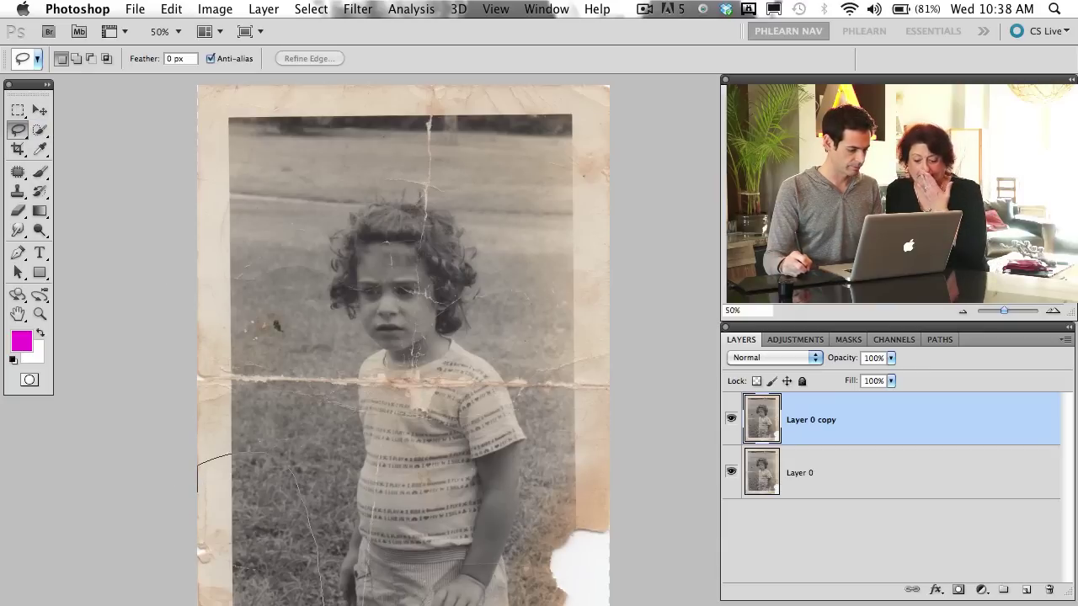
pyautogui.moveTo(187, 453); pyautogui.dragTo(189, 455)
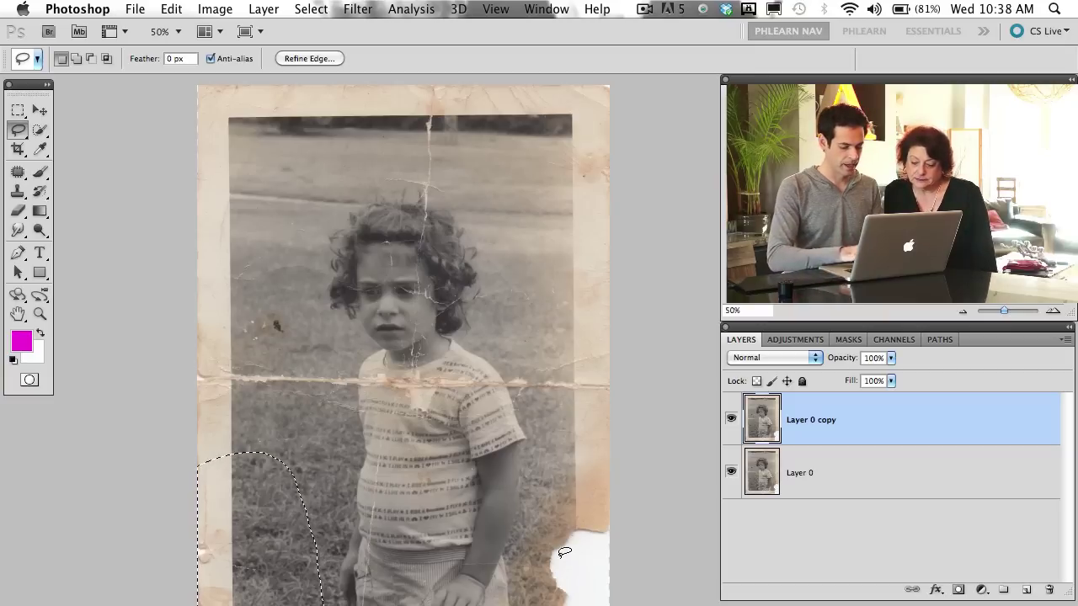
pyautogui.press('super+j')
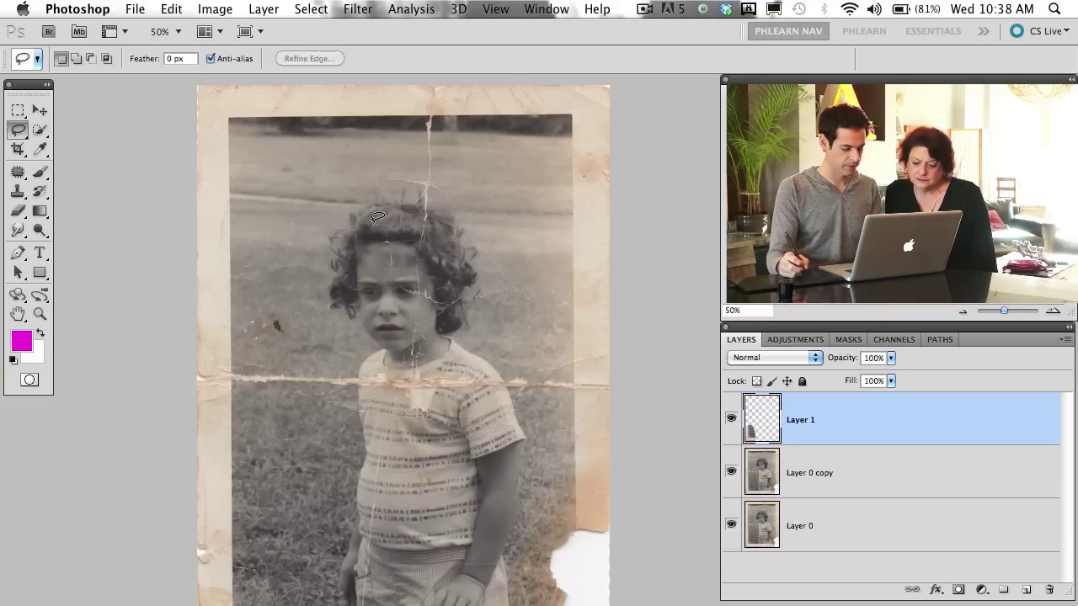
# Step: Flip the copied corner piece horizontally and position it over the missing lower-right corner of the photo
pyautogui.press('v')
pyautogui.moveTo(308, 505); pyautogui.dragTo(411, 354)
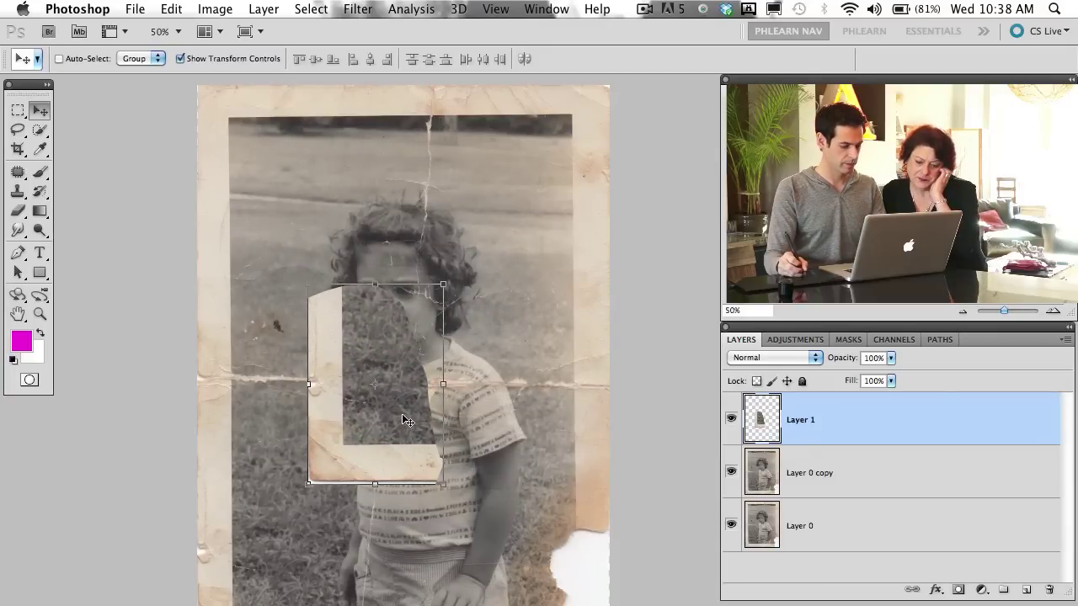
pyautogui.press('super+t')
pyautogui.rightClick(401, 357)
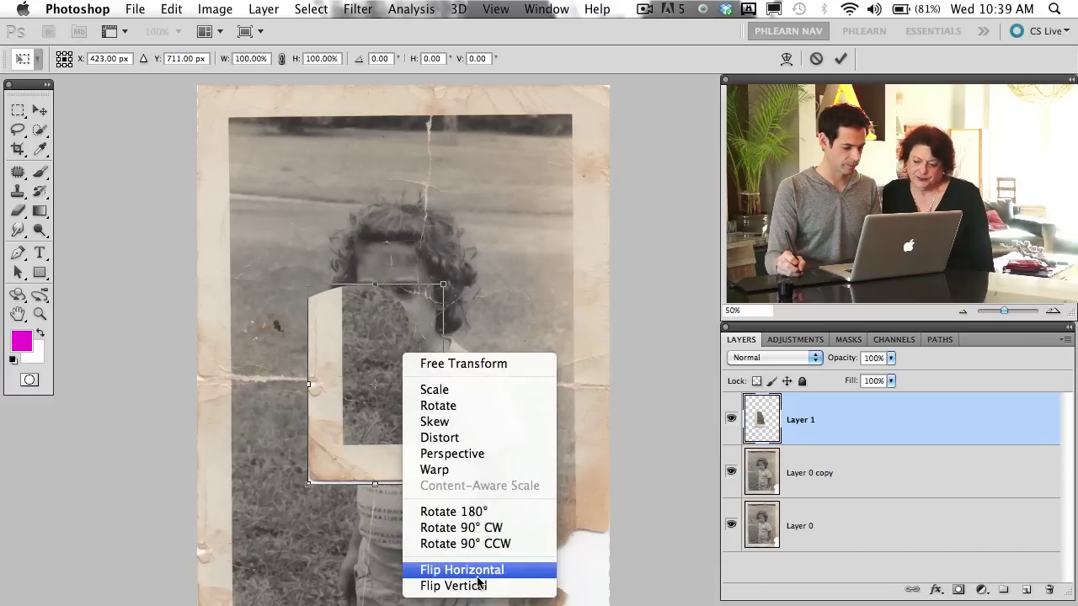
pyautogui.click(477, 572)
pyautogui.moveTo(390, 388); pyautogui.dragTo(559, 557)
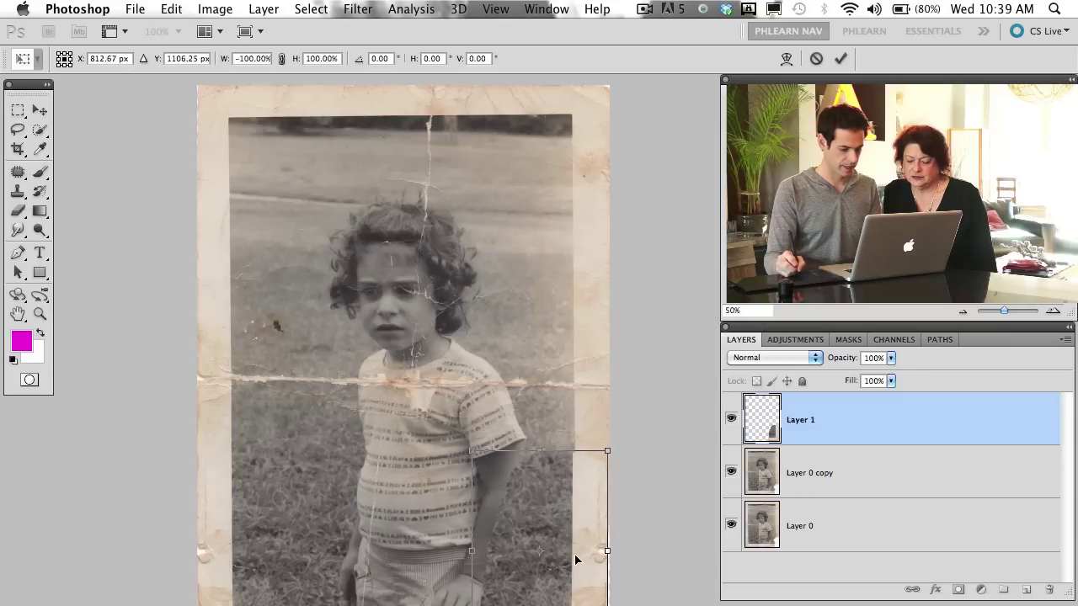
pyautogui.press('Return')
# Step: Nudge the corner patch five steps right and one step up to align it with the photo's right edge
pyautogui.hotkey('ctrl', '=')
pyautogui.hotkey('ctrl', '=')
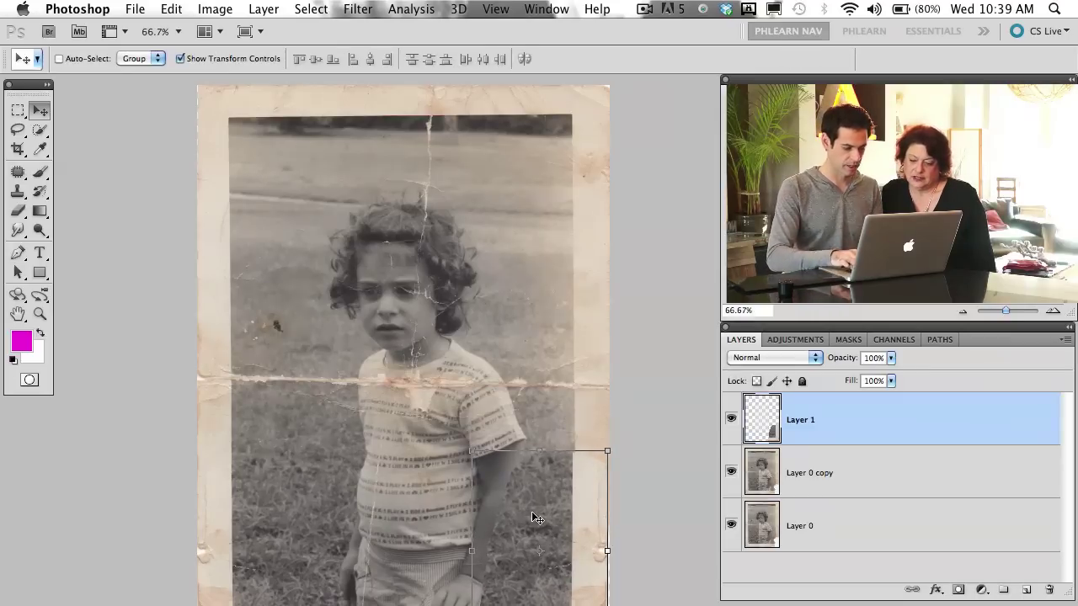
pyautogui.moveTo(416, 530); pyautogui.dragTo(294, 180)
pyautogui.press('Right')
pyautogui.press('Right')
pyautogui.press('Right')
pyautogui.press('Right')
pyautogui.press('Right')
pyautogui.press('Up')
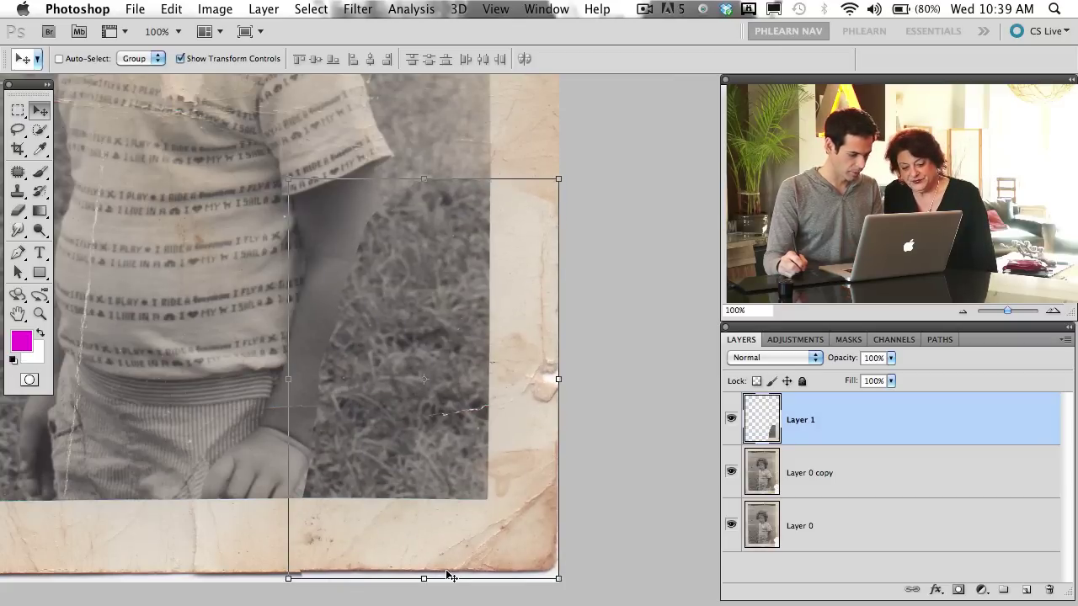
# Step: Stretch the corner patch vertically to about 103.69% height and nudge it to line up with the bottom border
pyautogui.moveTo(424, 578); pyautogui.dragTo(424, 580)
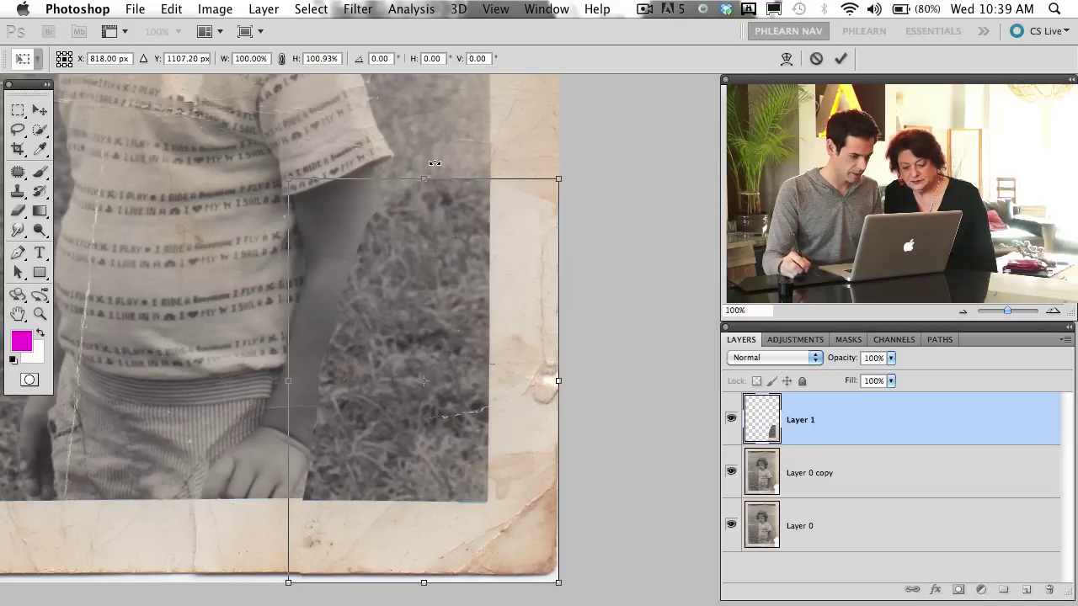
pyautogui.moveTo(425, 176); pyautogui.dragTo(429, 169)
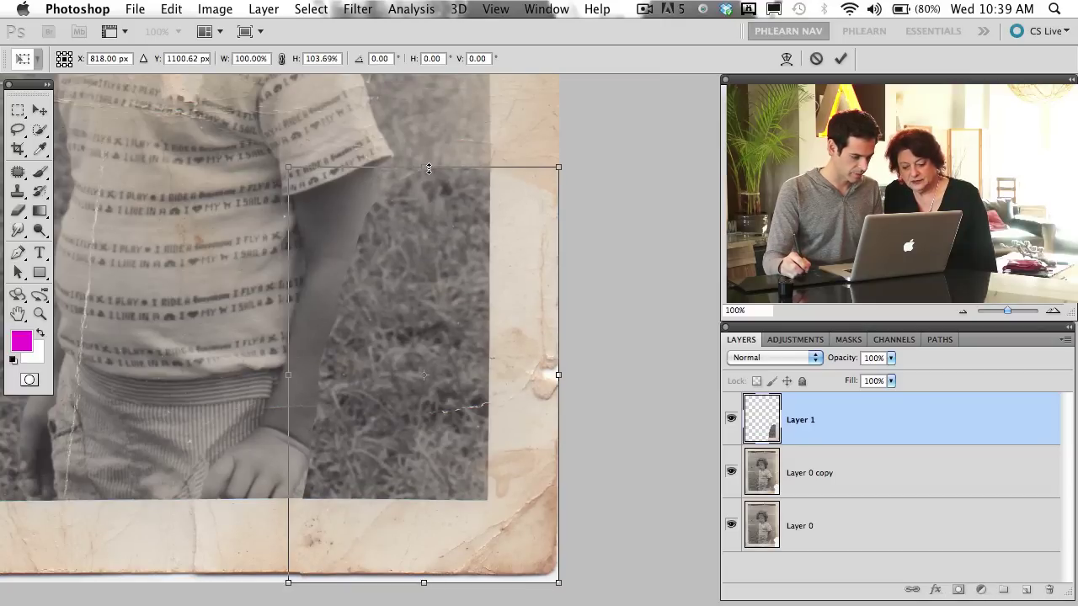
pyautogui.press('Up')
pyautogui.press('Up')
pyautogui.press('Down')
pyautogui.press('Return')
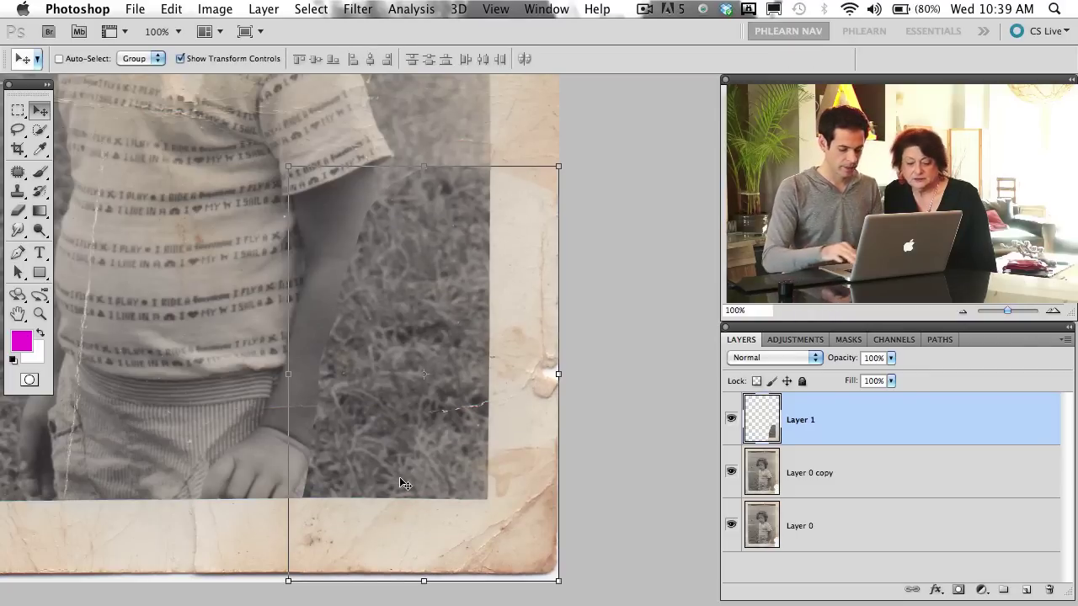
# Step: Compare the photo with and without the corner patch by toggling the patch layer's visibility
pyautogui.press('super+minus')
pyautogui.press('space')
pyautogui.moveTo(463, 426); pyautogui.dragTo(504, 462)
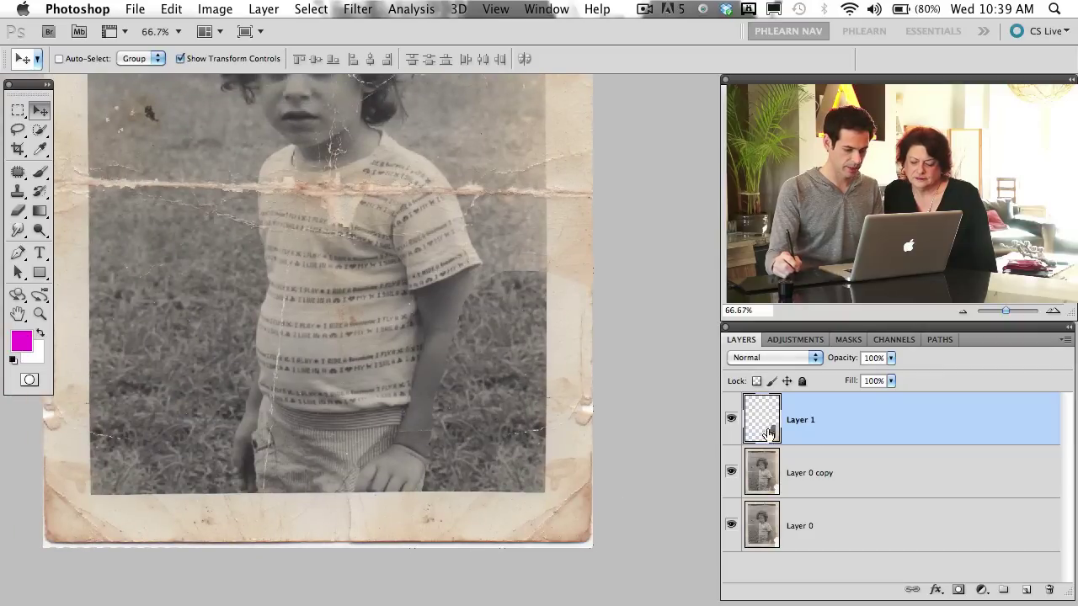
pyautogui.click(732, 421)
pyautogui.click(732, 421)
pyautogui.click(732, 421)
pyautogui.click(731, 421)
pyautogui.click(736, 421)
pyautogui.click(735, 421)
pyautogui.click(736, 421)
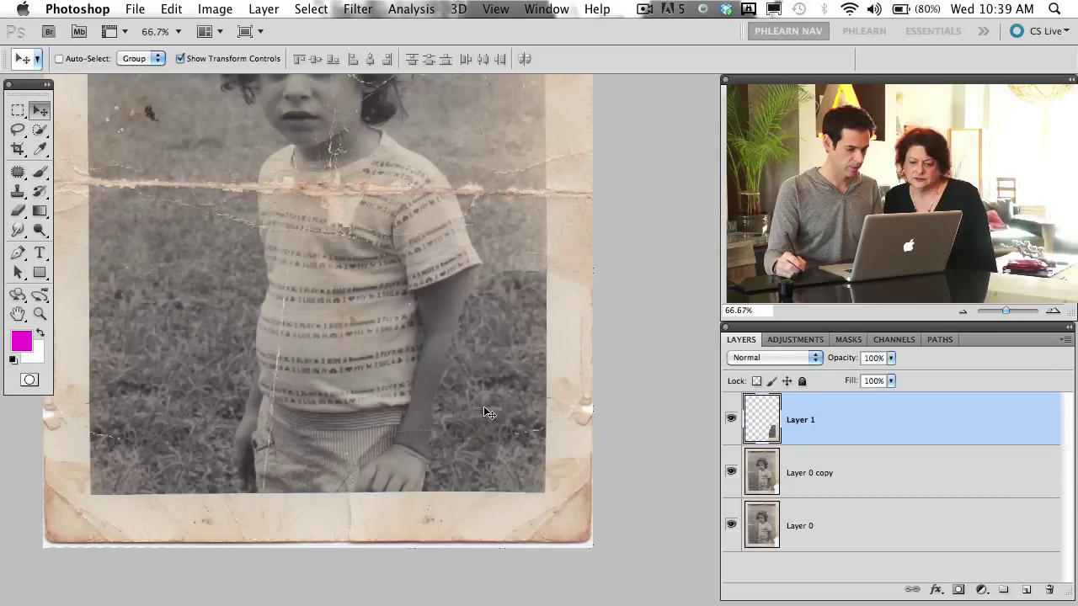
pyautogui.click(731, 421)
pyautogui.click(732, 421)
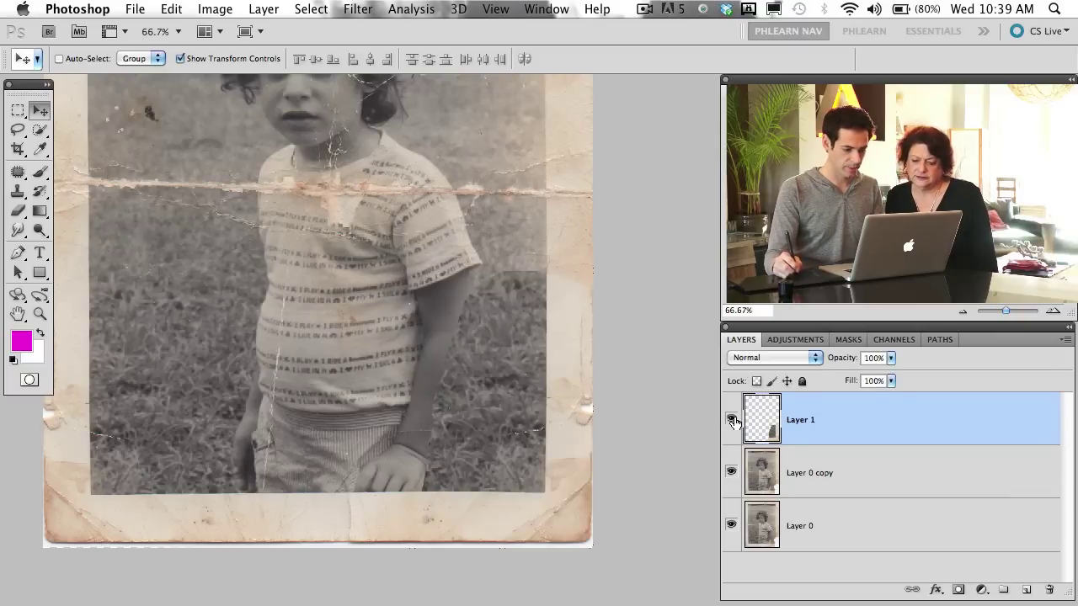
# Step: Add a layer mask to the corner patch and paint it black with a 150 px brush at 50% opacity to uncover the girl's arm
pyautogui.click(960, 591)
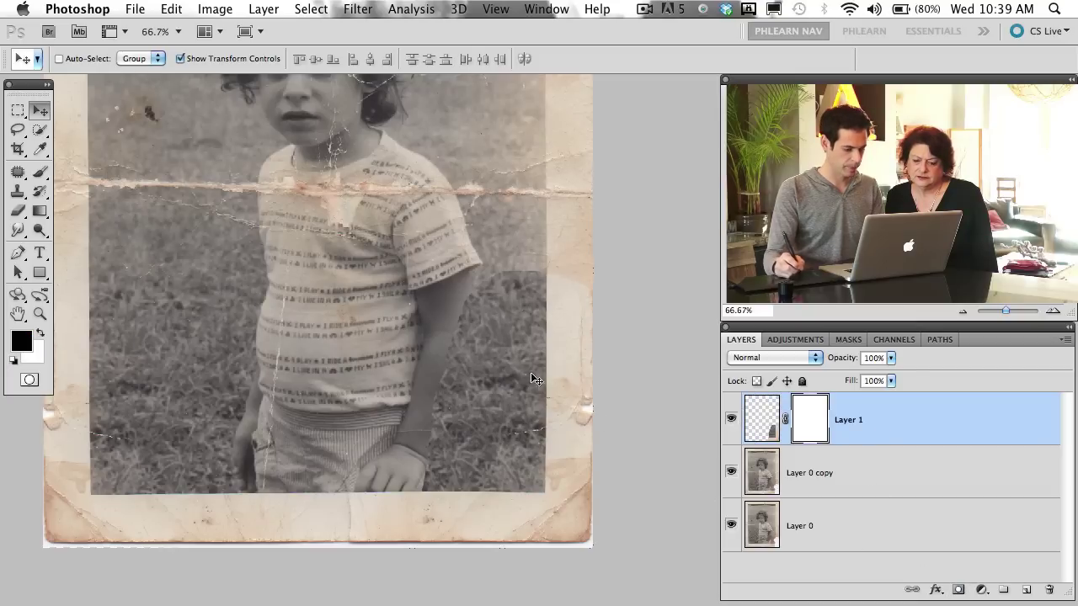
pyautogui.press('b')
pyautogui.press(']')
pyautogui.press(']')
pyautogui.press(']')
pyautogui.press(']')
pyautogui.press(']')
pyautogui.press(']')
pyautogui.press(']')
pyautogui.press(']')
pyautogui.moveTo(503, 278)
pyautogui.mouseDown()
pyautogui.moveTo(515, 274)
pyautogui.moveTo(477, 298)
pyautogui.moveTo(479, 315)
pyautogui.mouseUp()
pyautogui.moveTo(498, 271)
pyautogui.mouseDown()
pyautogui.moveTo(490, 314)
pyautogui.moveTo(447, 390)
pyautogui.moveTo(429, 395)
pyautogui.moveTo(423, 424)
pyautogui.moveTo(450, 370)
pyautogui.mouseUp()
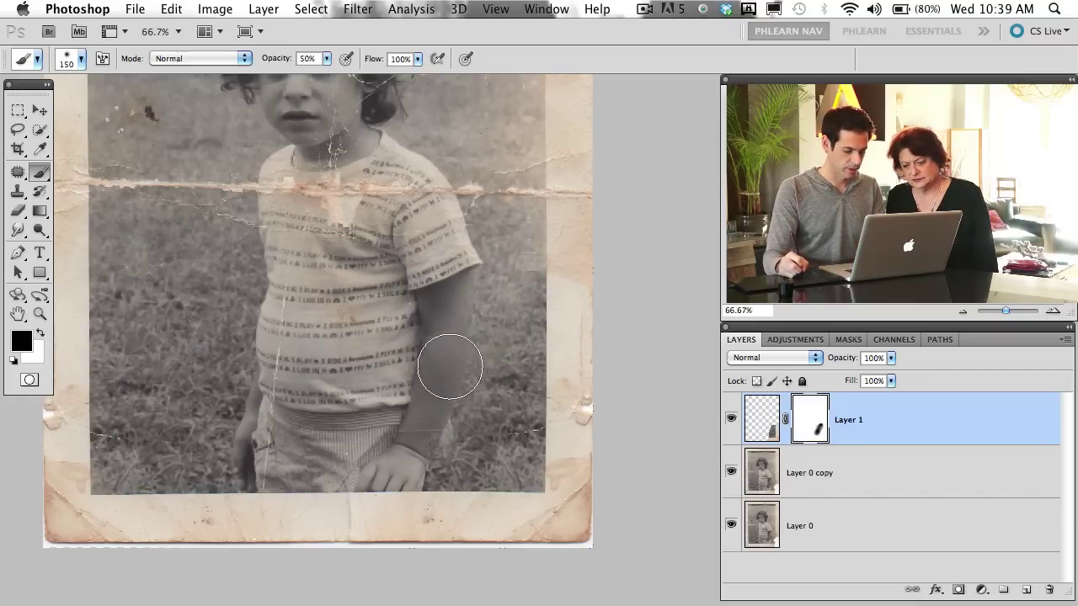
# Step: Try the Dodge tool on the mask around the forearm at 100% exposure, comparing the patch on and off
pyautogui.press('o')
pyautogui.moveTo(447, 408)
pyautogui.mouseDown()
pyautogui.moveTo(409, 450)
pyautogui.moveTo(421, 457)
pyautogui.moveTo(429, 410)
pyautogui.moveTo(428, 436)
pyautogui.moveTo(433, 421)
pyautogui.mouseUp()
pyautogui.click(731, 419)
pyautogui.click(731, 419)
pyautogui.click(732, 418)
pyautogui.click(731, 419)
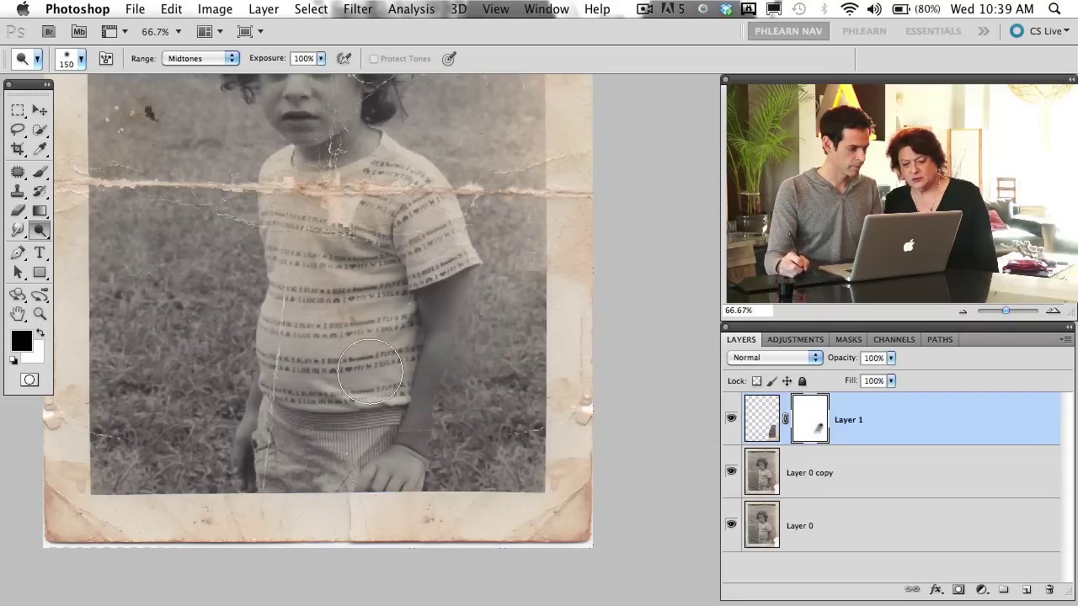
# Step: Paint black on the patch mask with the Brush at 100% opacity to fully reveal the arm, hand and shorts
pyautogui.click(40, 172)
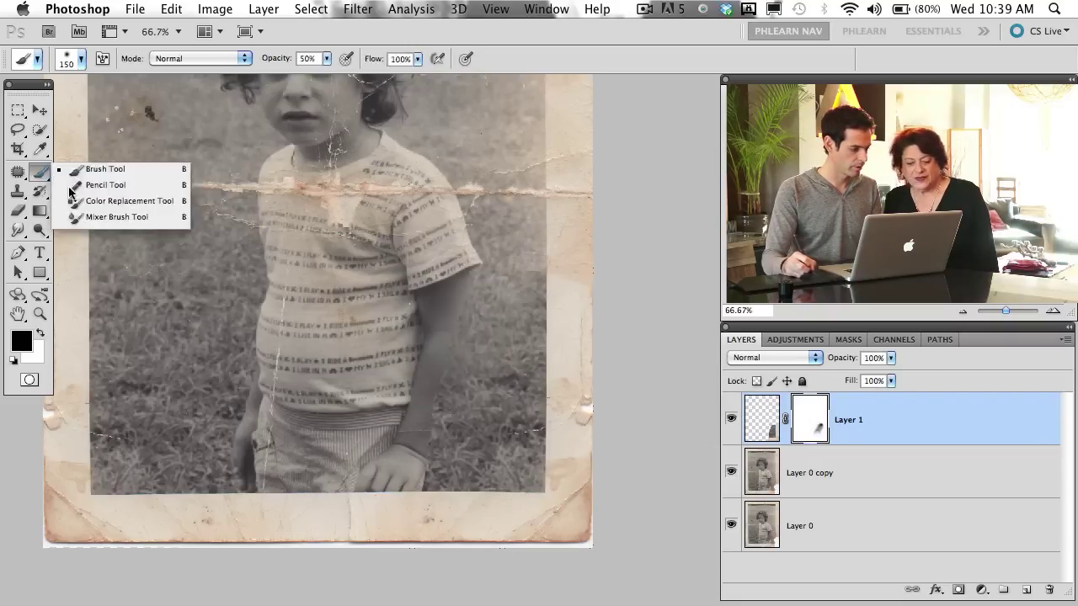
pyautogui.click(101, 166)
pyautogui.moveTo(481, 329); pyautogui.dragTo(433, 371)
pyautogui.press('0')
pyautogui.moveTo(444, 311)
pyautogui.mouseDown()
pyautogui.moveTo(462, 287)
pyautogui.moveTo(427, 427)
pyautogui.moveTo(450, 379)
pyautogui.moveTo(412, 432)
pyautogui.moveTo(419, 418)
pyautogui.moveTo(422, 477)
pyautogui.moveTo(434, 438)
pyautogui.moveTo(449, 488)
pyautogui.moveTo(454, 477)
pyautogui.mouseUp()
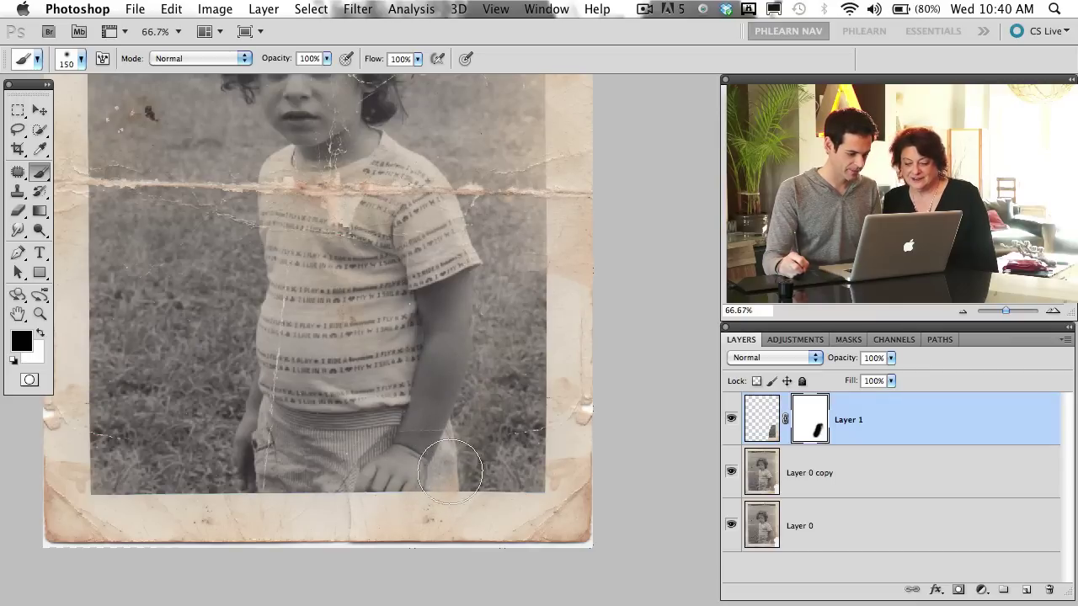
# Step: Refine the mask beside the hand and shorts with white, using a 100 px brush at 50% opacity, and compare the patch on and off
pyautogui.press('x')
pyautogui.press('[')
pyautogui.press('[')
pyautogui.press('5')
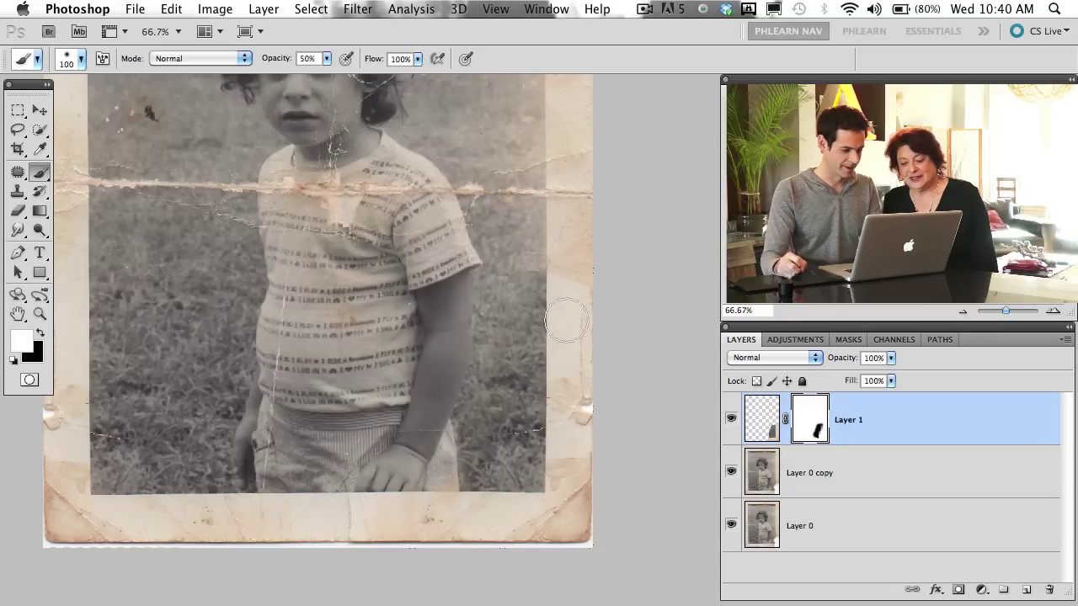
pyautogui.click(732, 421)
pyautogui.click(732, 420)
pyautogui.click(732, 420)
pyautogui.click(732, 420)
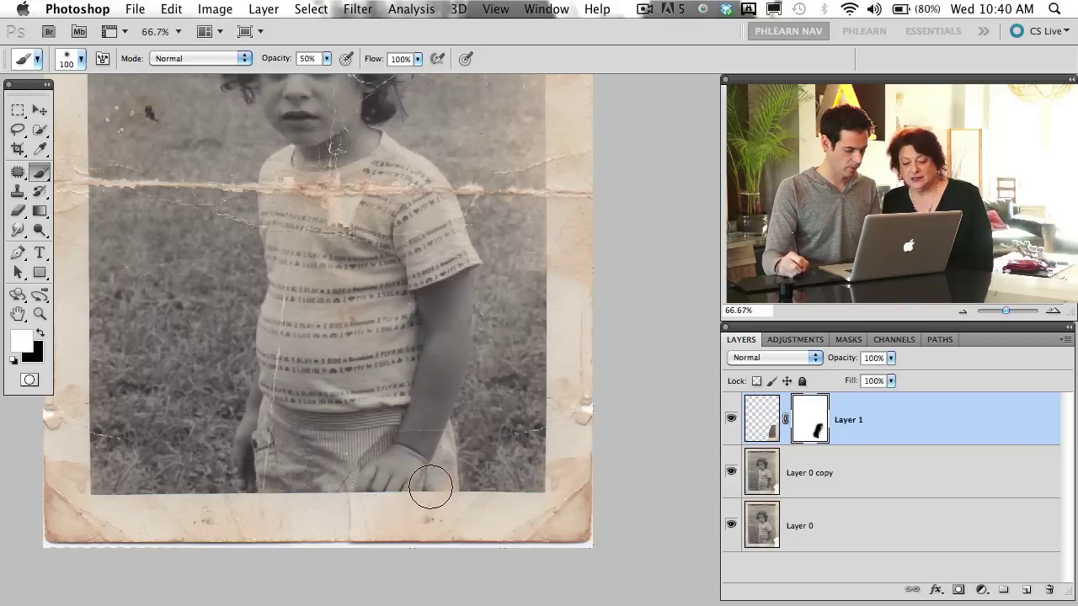
# Step: Touch up the mask near the hand with black at 50% opacity and check the patch against the original corner
pyautogui.press('x')
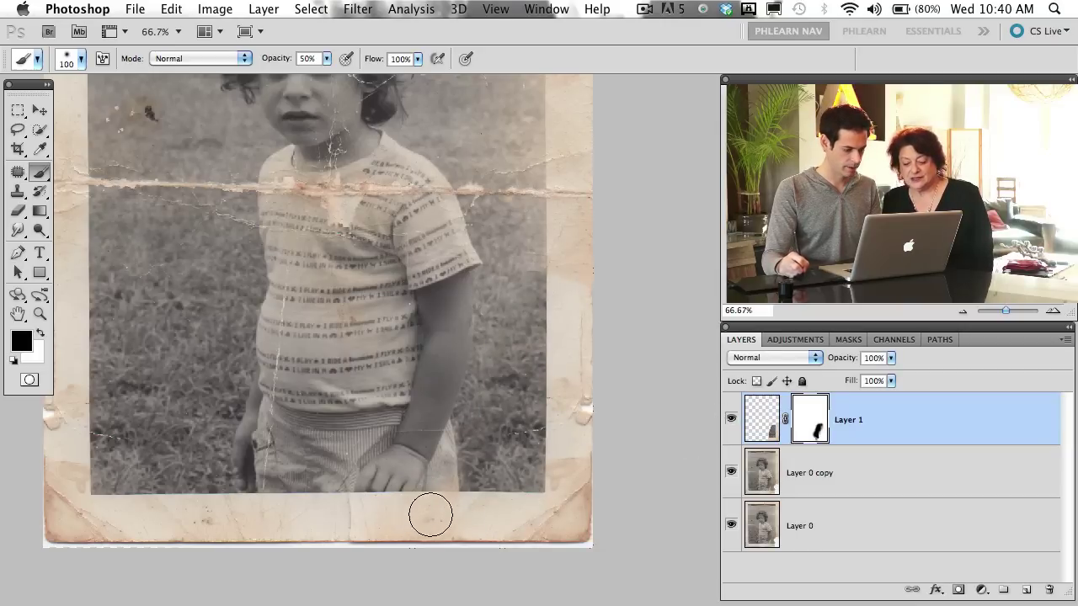
pyautogui.moveTo(503, 453); pyautogui.dragTo(532, 458)
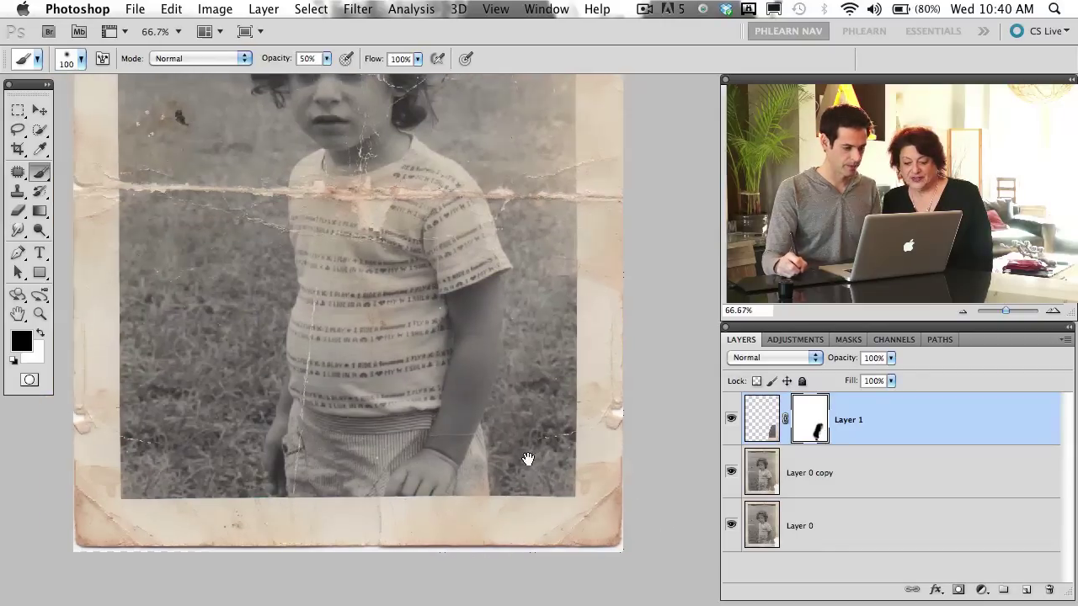
pyautogui.click(731, 420)
pyautogui.click(731, 420)
pyautogui.click(731, 420)
pyautogui.click(731, 420)
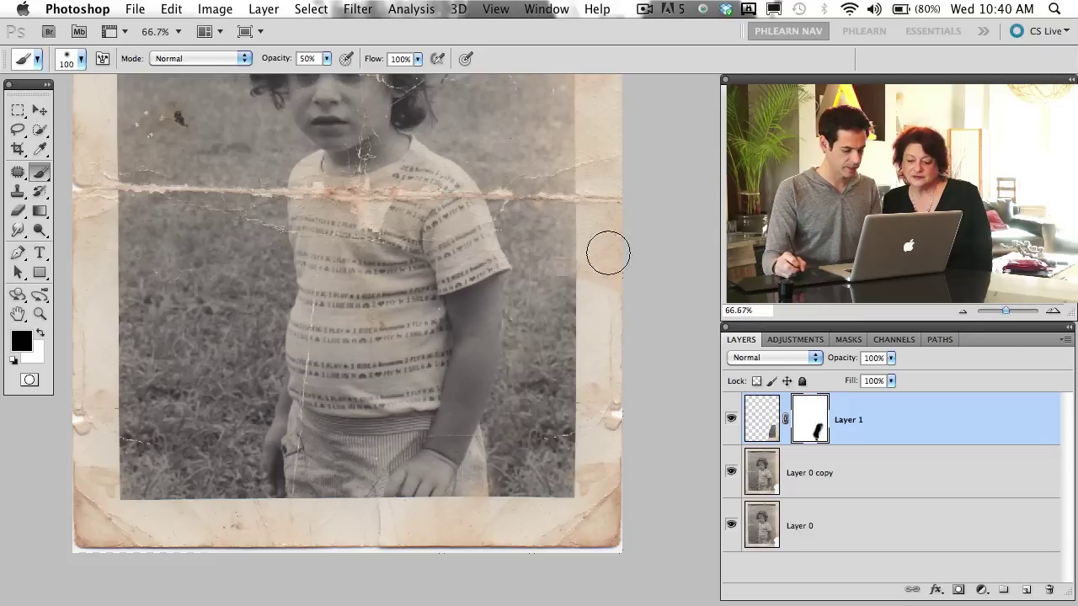
# Step: Blend the patch's upper edge on the mask with black and white at 200 px and 40% opacity, and hide the patch to compare
pyautogui.press('4')
pyautogui.press(']')
pyautogui.press(']')
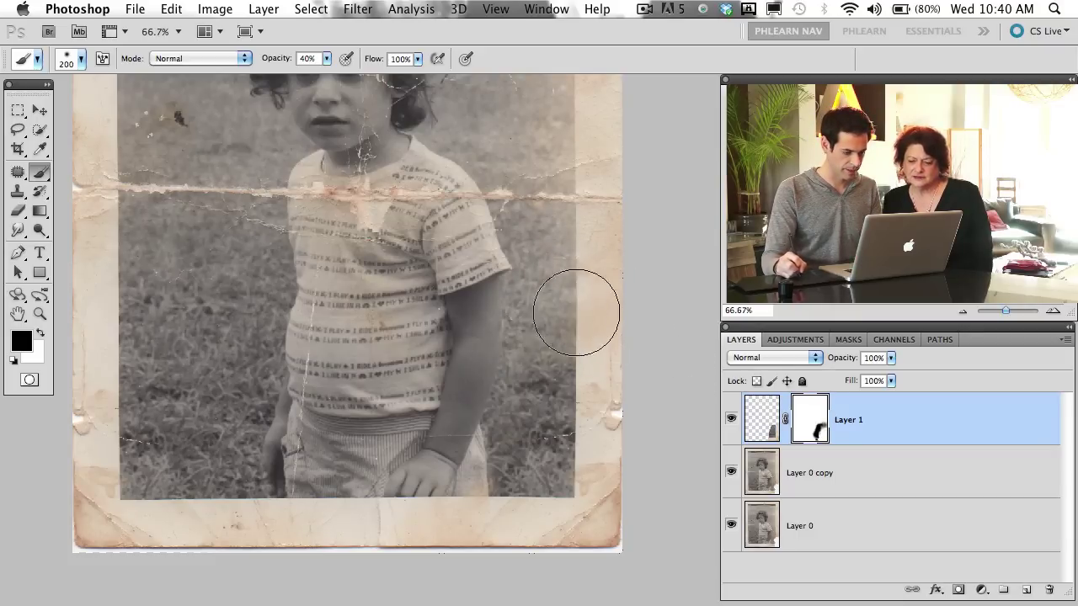
pyautogui.press('x')
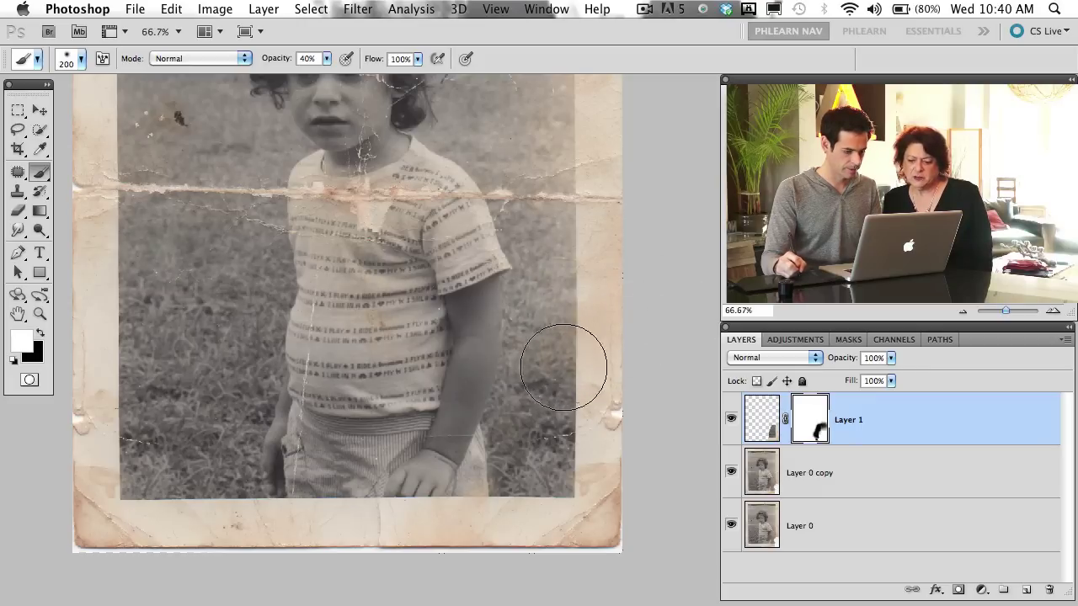
pyautogui.moveTo(585, 380); pyautogui.dragTo(572, 396)
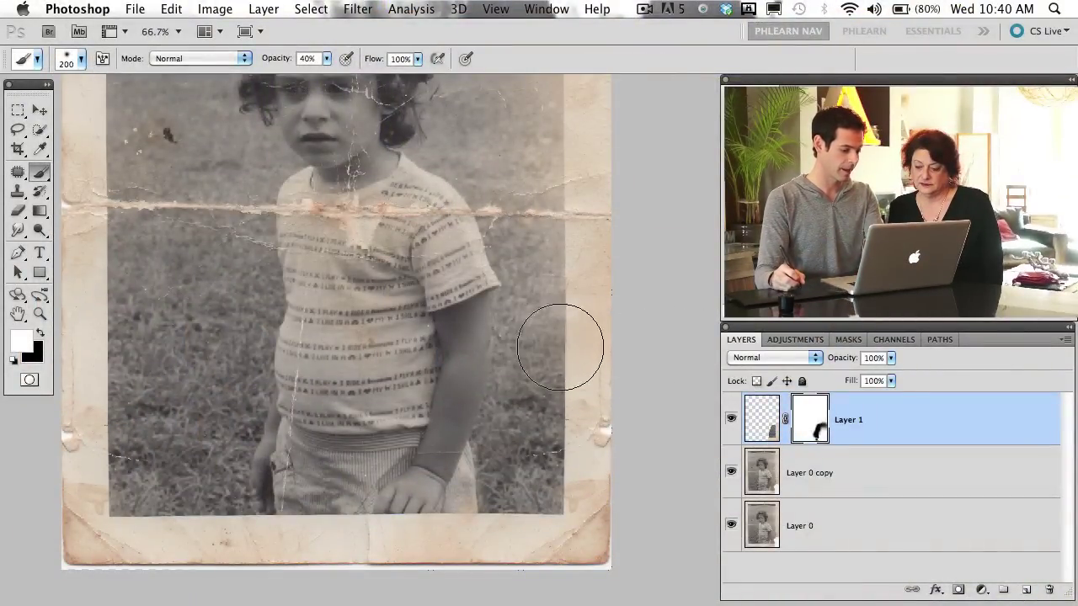
pyautogui.click(731, 418)
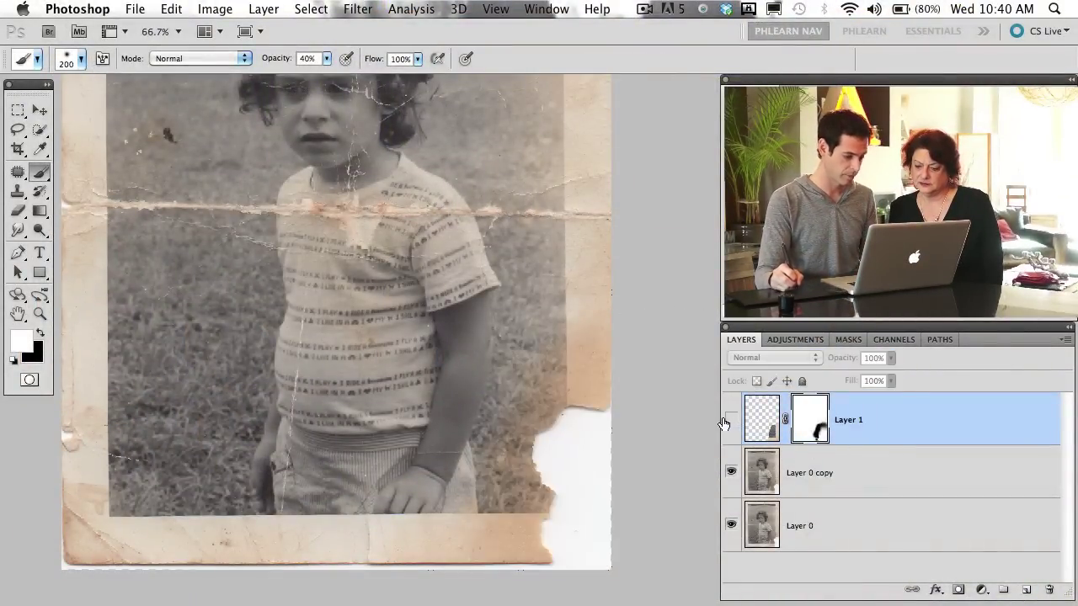
# Step: Compare the rebuilt lower-right corner with the torn original by hiding and showing the patch layer
pyautogui.click(718, 414)
pyautogui.click(666, 254)
pyautogui.click(732, 422)
pyautogui.click(732, 421)
pyautogui.click(732, 421)
pyautogui.click(732, 421)
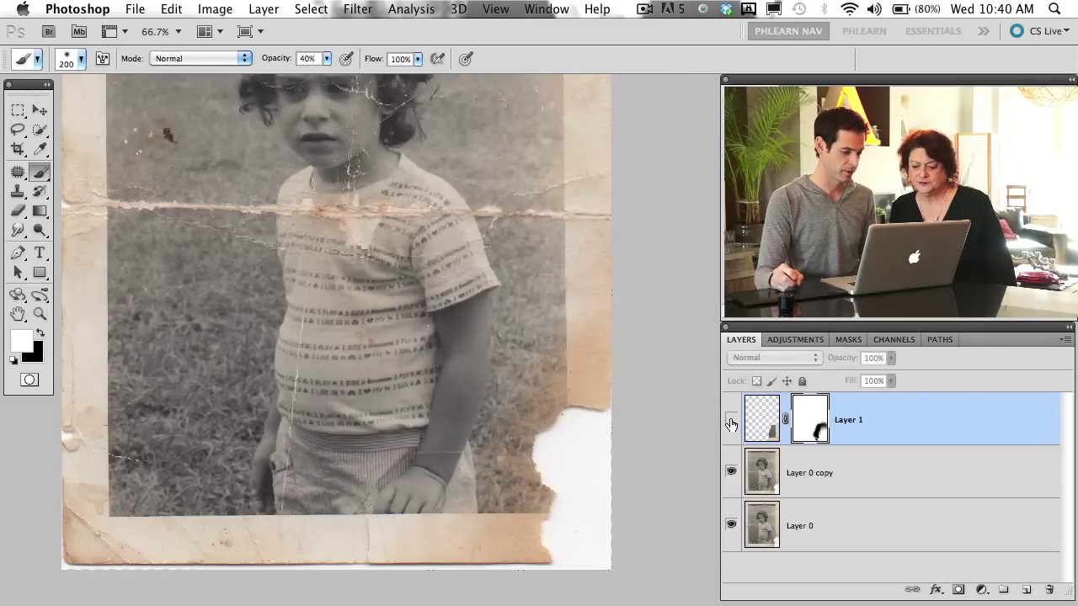
pyautogui.click(731, 421)
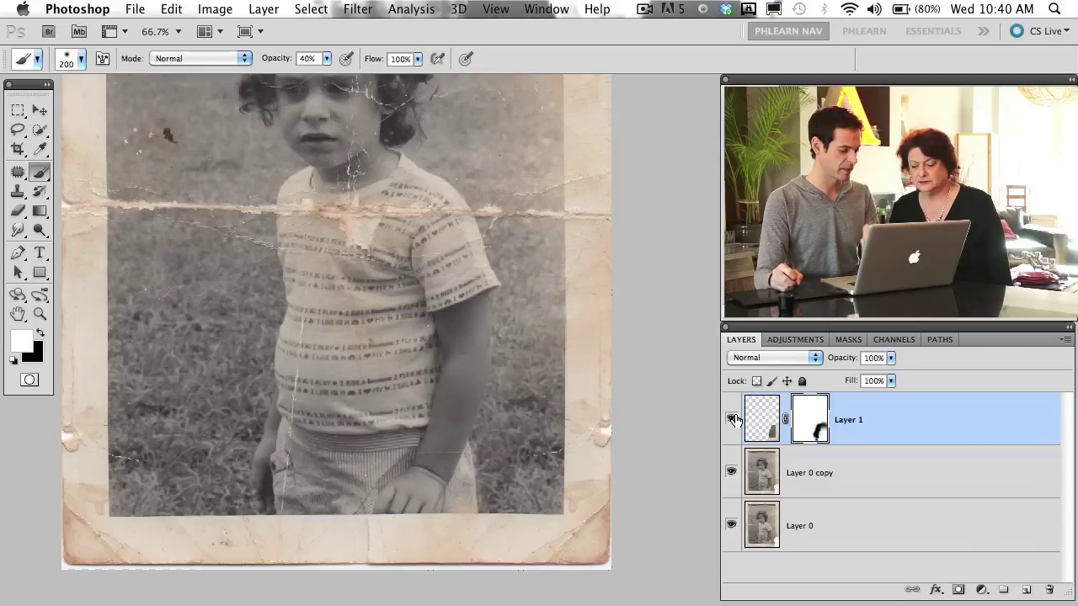
pyautogui.click(732, 422)
pyautogui.click(731, 425)
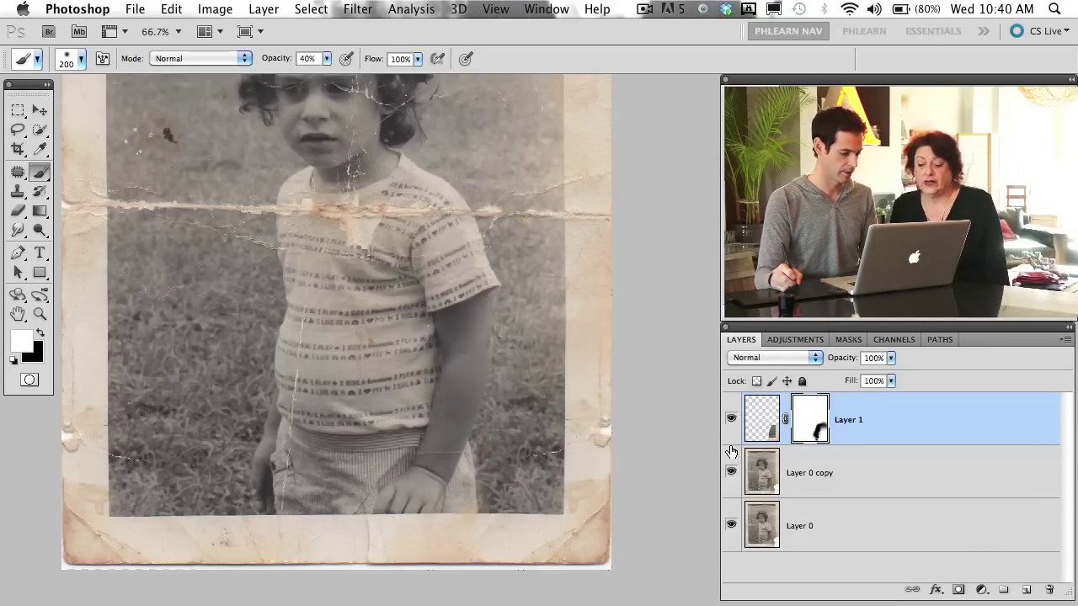
# Step: Check at 50% zoom how well the patch blends with the whole photo by switching its layer off and on
pyautogui.moveTo(396, 336)
pyautogui.mouseDown()
pyautogui.moveTo(541, 378)
pyautogui.moveTo(475, 280)
pyautogui.mouseUp()
pyautogui.press('super+minus')
pyautogui.click(732, 418)
pyautogui.click(732, 418)
pyautogui.click(732, 418)
pyautogui.click(732, 418)
pyautogui.moveTo(561, 483); pyautogui.dragTo(499, 436)
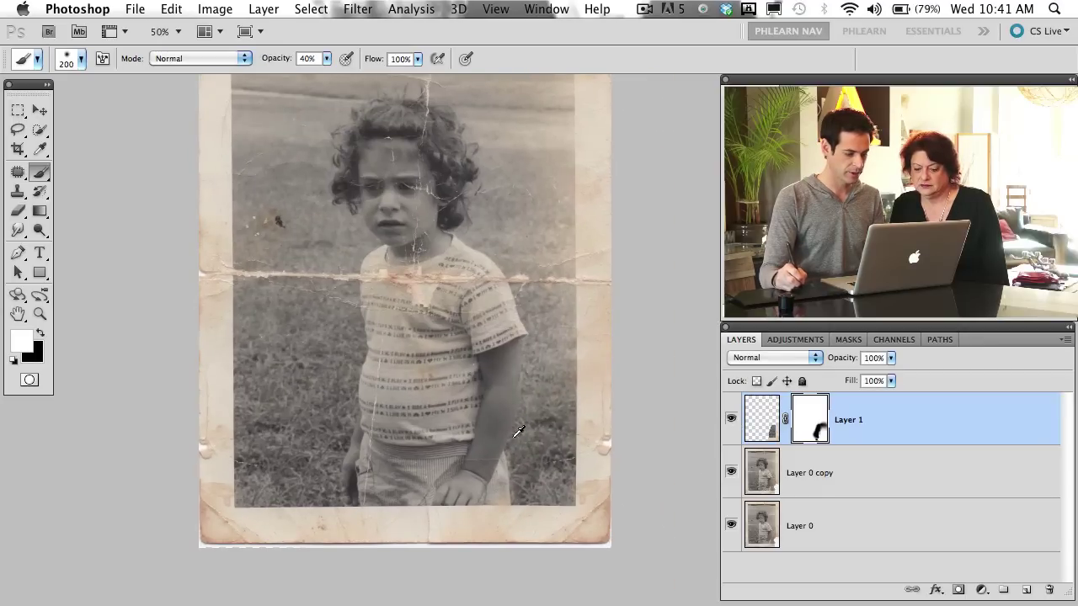
pyautogui.click(731, 420)
pyautogui.click(731, 421)
pyautogui.click(731, 420)
pyautogui.click(732, 420)
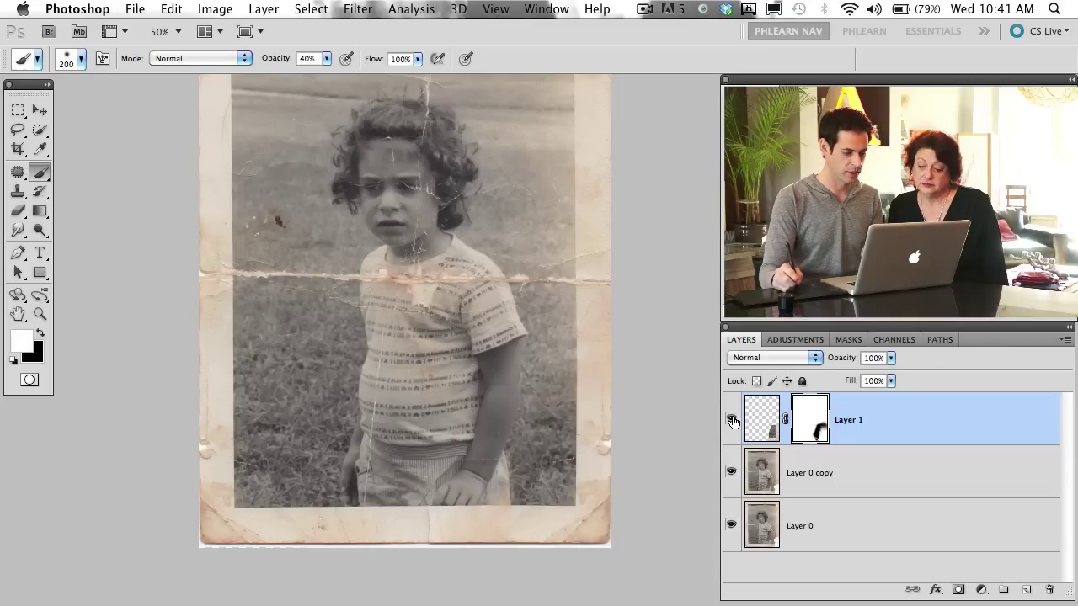
pyautogui.click(731, 420)
pyautogui.click(731, 420)
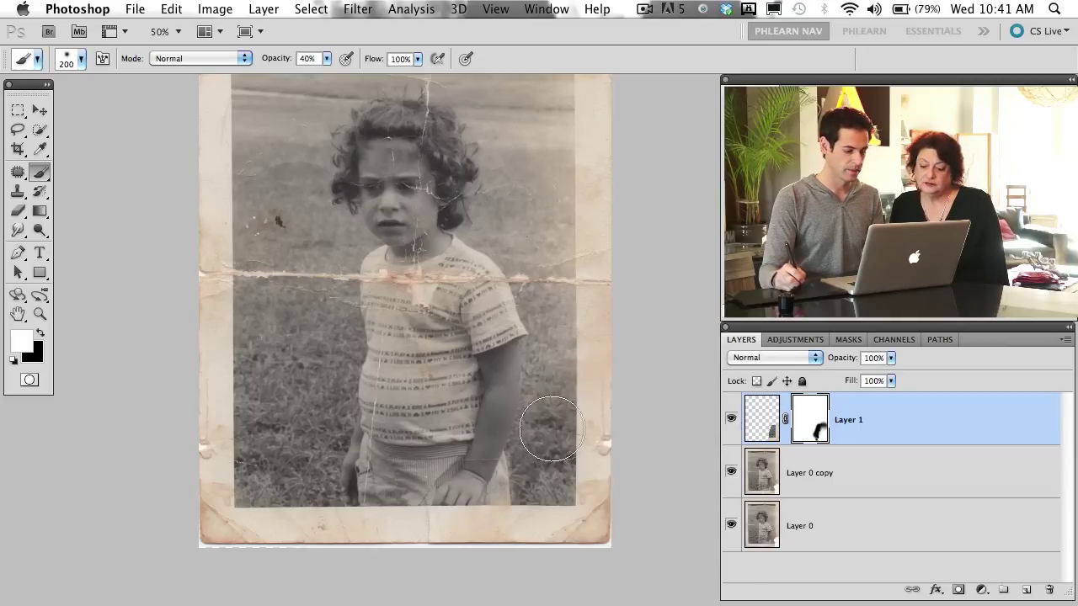
# Step: Lighten the patch layer's image, not its mask, with Levels by raising the output black level to 26
pyautogui.click(745, 419)
pyautogui.click(732, 419)
pyautogui.click(731, 419)
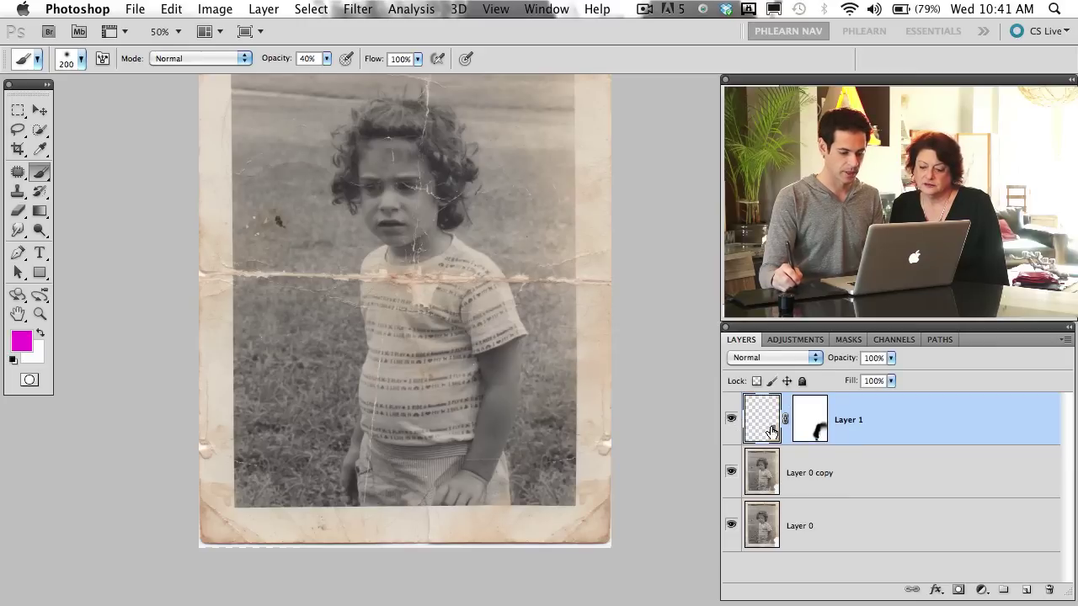
pyautogui.hotkey('ctrl', 'l')
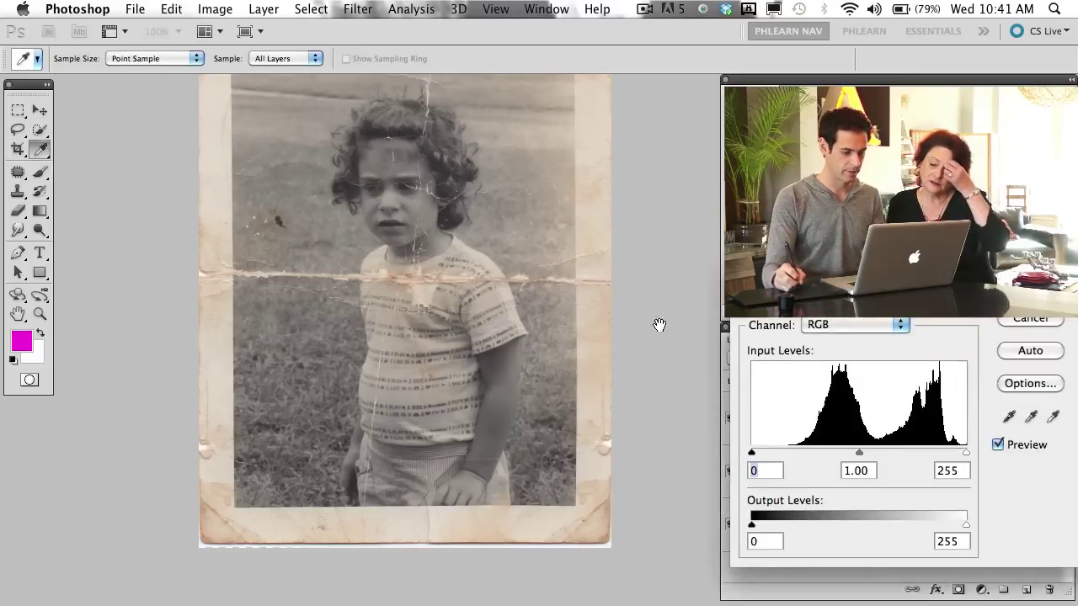
pyautogui.moveTo(824, 256); pyautogui.dragTo(148, 100)
pyautogui.moveTo(503, 383); pyautogui.dragTo(630, 406)
pyautogui.moveTo(74, 369); pyautogui.dragTo(87, 365)
pyautogui.moveTo(79, 362)
pyautogui.mouseDown()
pyautogui.moveTo(129, 362)
pyautogui.moveTo(63, 360)
pyautogui.moveTo(96, 362)
pyautogui.mouseUp()
pyautogui.click(353, 134)
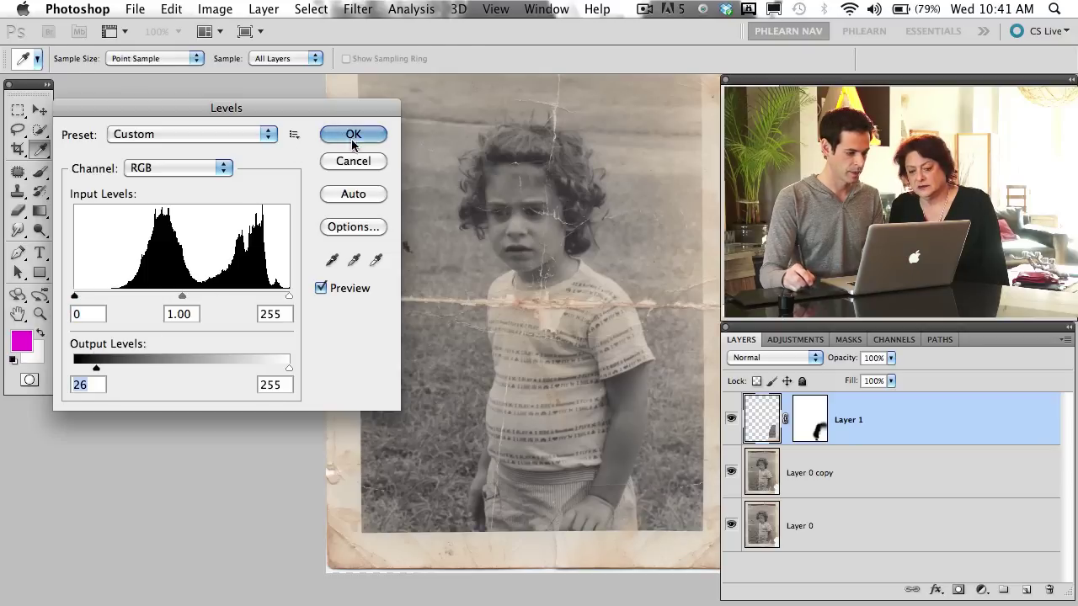
# Step: Compare the lightened patch with the original by hiding and showing its layer, and inspect the rest of the photo
pyautogui.press('b')
pyautogui.press('super+minus')
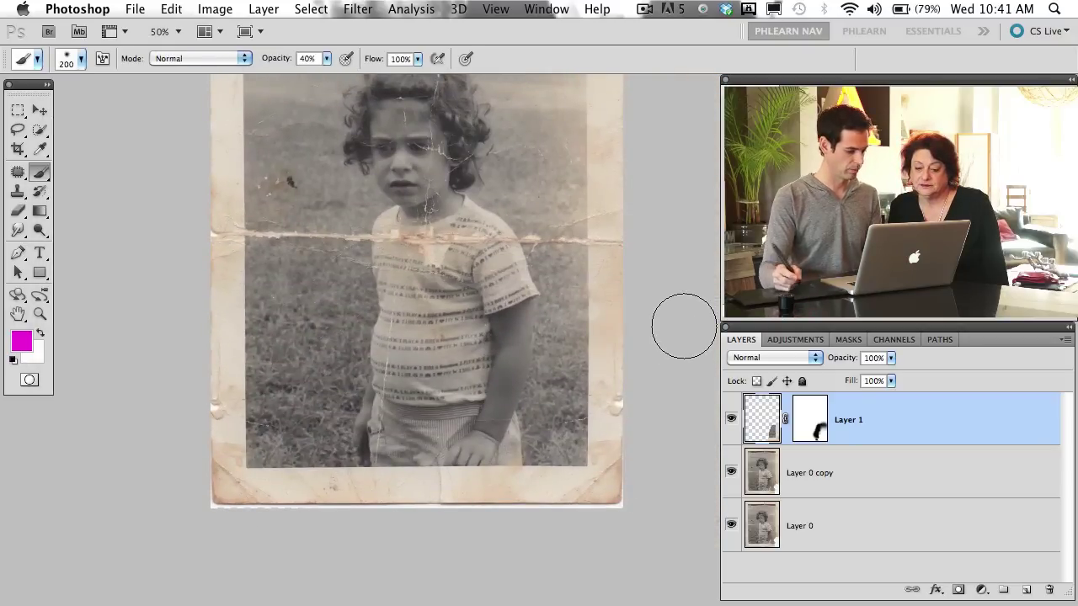
pyautogui.click(732, 420)
pyautogui.click(731, 419)
pyautogui.click(732, 419)
pyautogui.click(732, 420)
pyautogui.moveTo(521, 328); pyautogui.dragTo(515, 438)
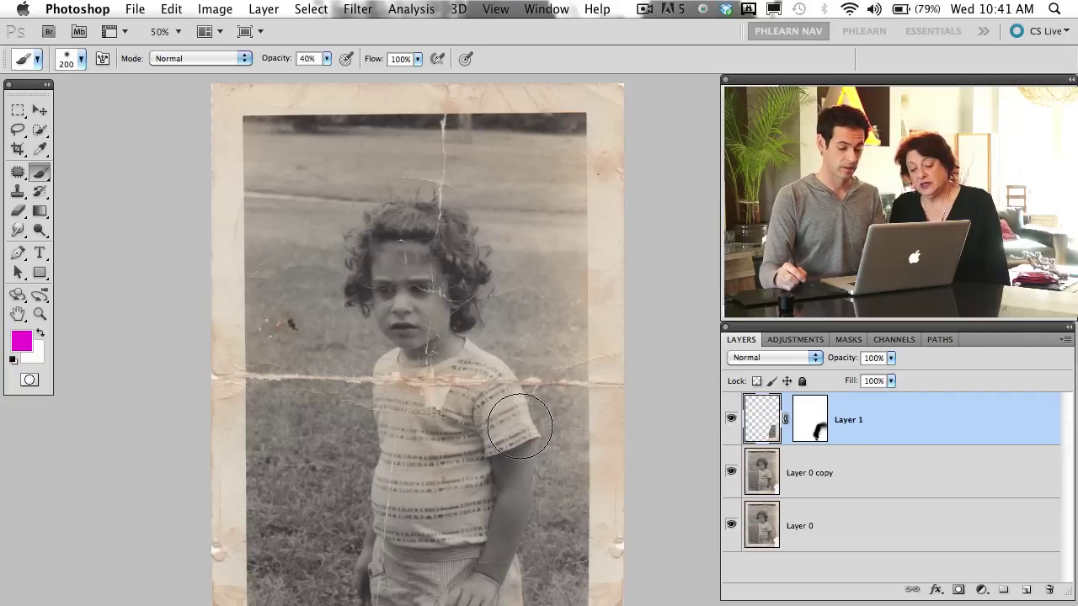
# Step: Add an empty layer above the patch for retouching and set up the Clone Stamp with a 175 px brush
pyautogui.press('super+shift+alt+n')
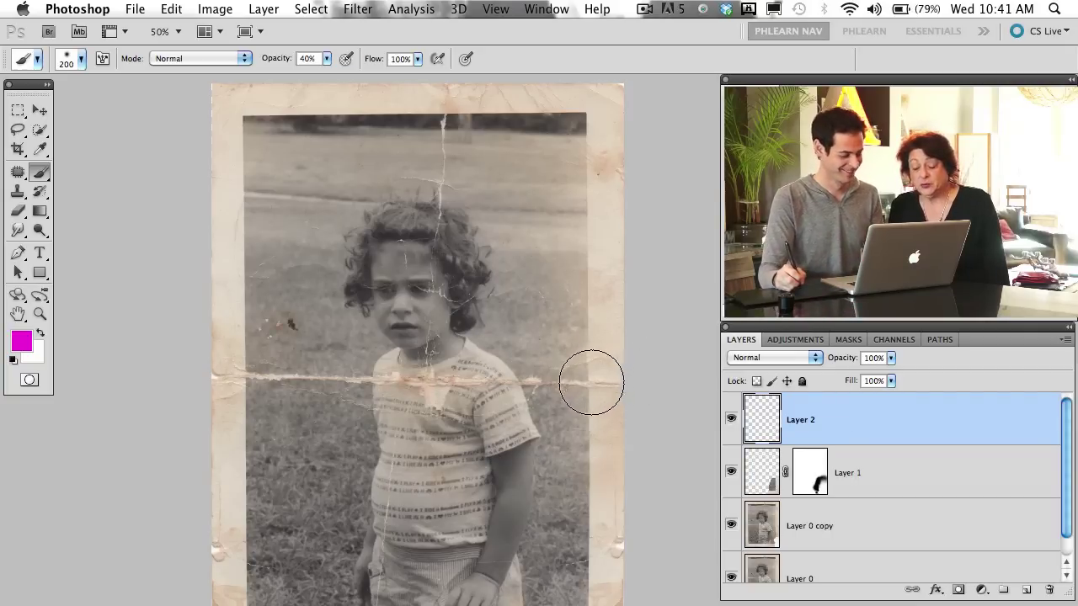
pyautogui.press('s')
pyautogui.press('[')
pyautogui.press('[')
pyautogui.press('[')
pyautogui.press('[')
pyautogui.press('[')
pyautogui.press('[')
pyautogui.press('[')
pyautogui.press('[')
pyautogui.press('[')
pyautogui.press('[')
pyautogui.press('[')
pyautogui.press('[')
pyautogui.press('[')
pyautogui.press('[')
pyautogui.press('[')
pyautogui.press('[')
pyautogui.press('[')
pyautogui.press('[')
pyautogui.press(']')
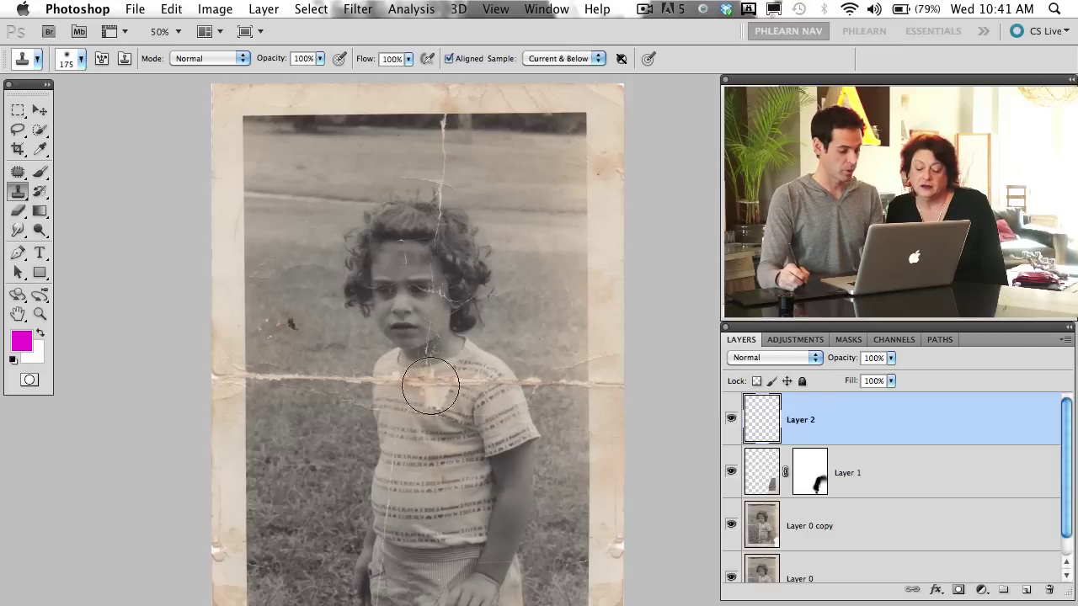
pyautogui.moveTo(537, 265); pyautogui.dragTo(610, 122)
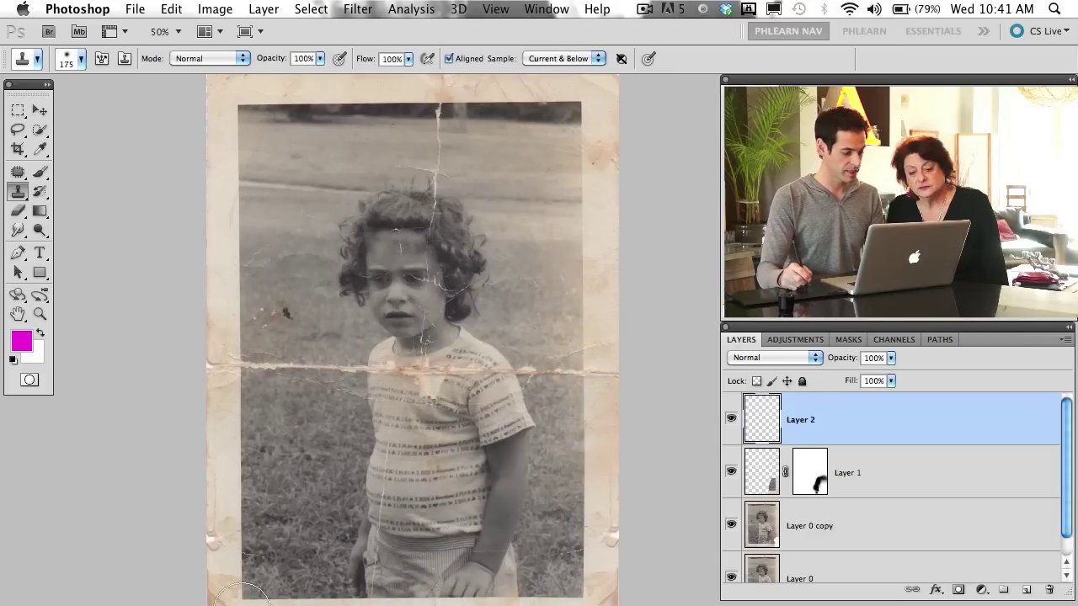
pyautogui.moveTo(413, 85); pyautogui.dragTo(503, 304)
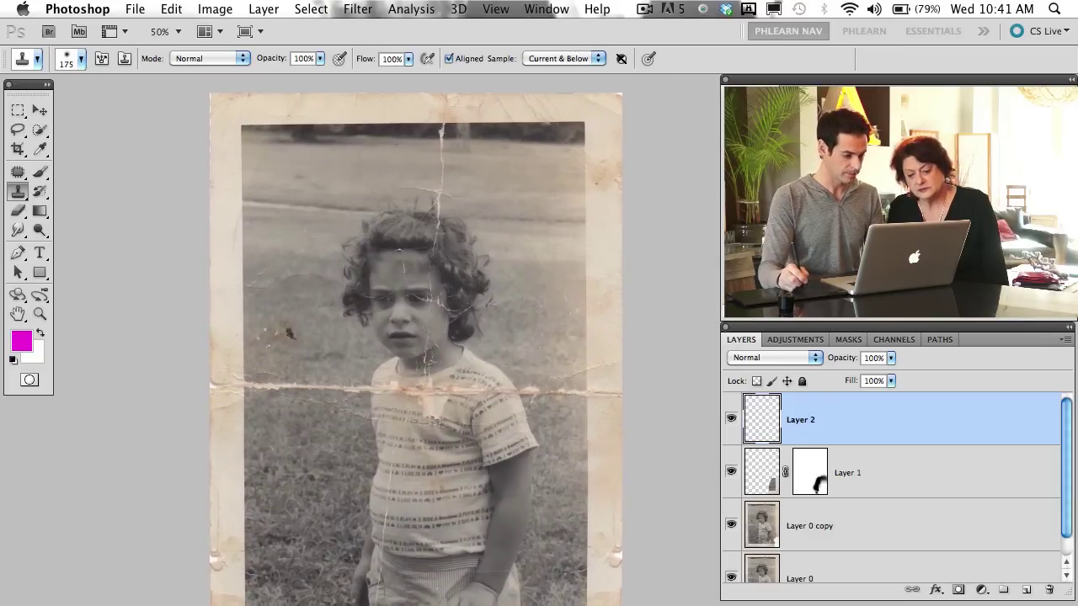
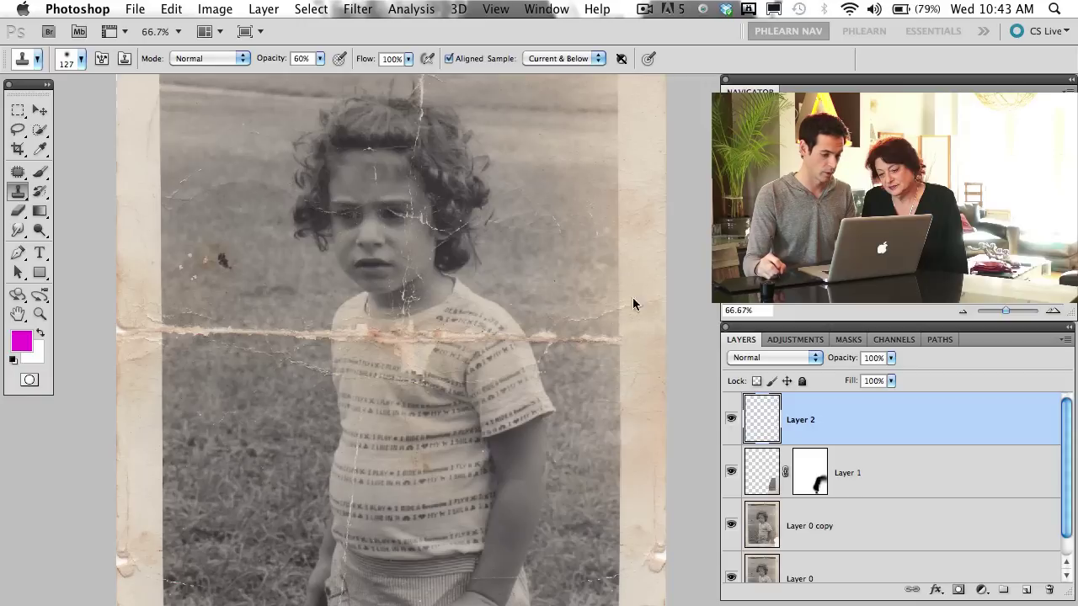
# Step: Clone clean paper over the mirrored chip on the photo's right border, using a 127 px Clone Stamp at 60% opacity
pyautogui.click(628, 310)
pyautogui.moveTo(638, 301)
pyautogui.mouseDown()
pyautogui.moveTo(652, 296)
pyautogui.moveTo(656, 306)
pyautogui.moveTo(626, 336)
pyautogui.mouseUp()
pyautogui.moveTo(609, 523)
pyautogui.mouseDown()
pyautogui.moveTo(600, 412)
pyautogui.moveTo(618, 439)
pyautogui.moveTo(624, 427)
pyautogui.moveTo(621, 417)
pyautogui.moveTo(616, 432)
pyautogui.moveTo(619, 414)
pyautogui.moveTo(602, 412)
pyautogui.moveTo(600, 399)
pyautogui.moveTo(610, 453)
pyautogui.moveTo(606, 411)
pyautogui.mouseUp()
pyautogui.keyDown('alt'); pyautogui.click(603, 386); pyautogui.keyUp('alt')
pyautogui.keyDown('alt'); pyautogui.click(607, 373); pyautogui.keyUp('alt')
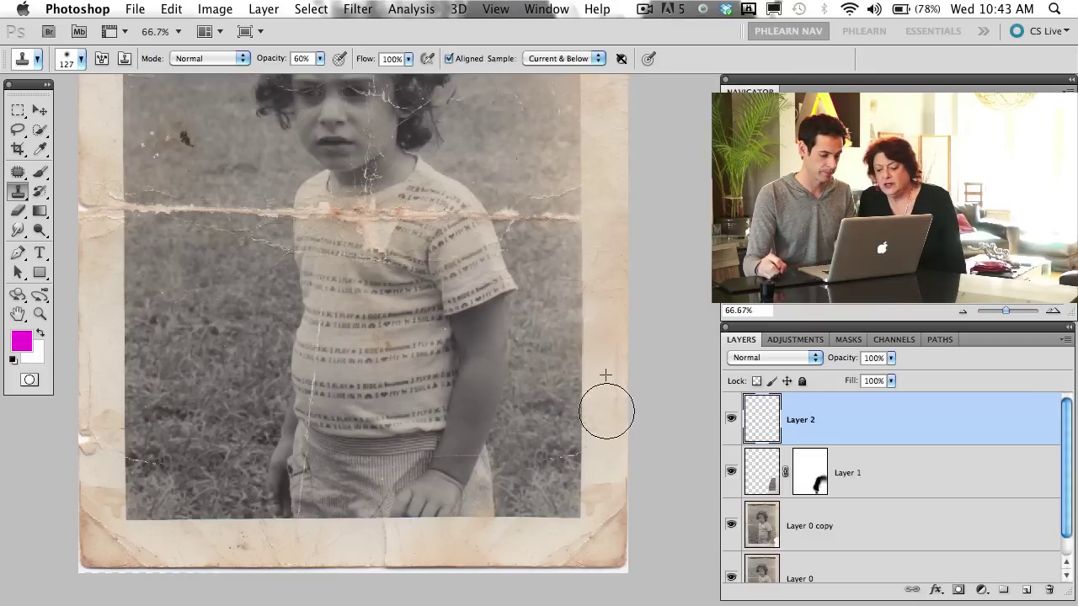
pyautogui.scroll(-5, 589, 472)
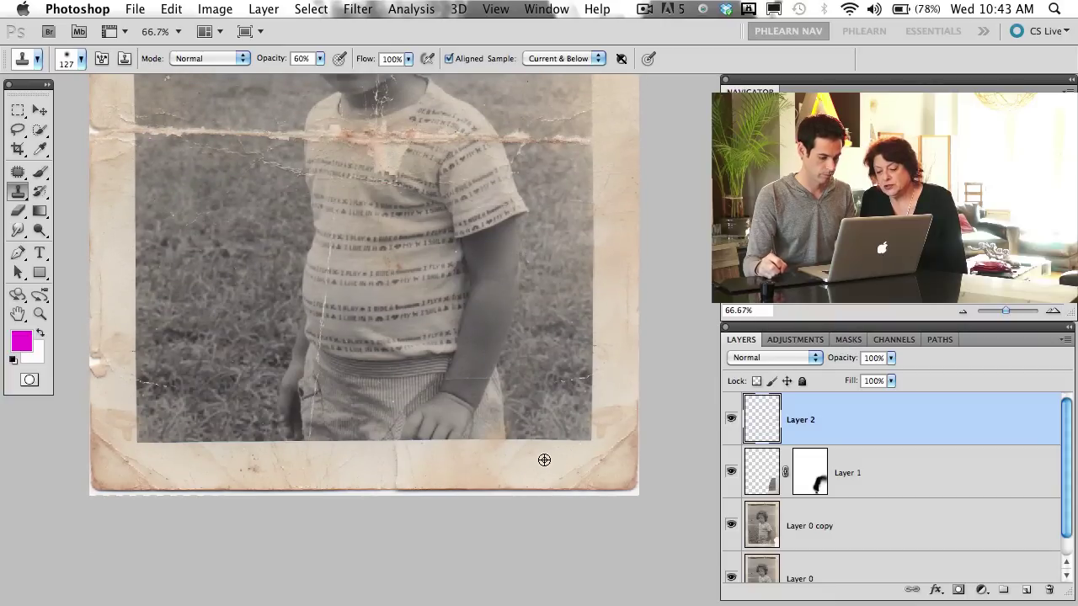
# Step: Clone clean paper from the lower border over the mirrored creases in the lower-right corner
pyautogui.keyDown('alt'); pyautogui.click(544, 460); pyautogui.keyUp('alt')
pyautogui.moveTo(575, 471)
pyautogui.mouseDown()
pyautogui.moveTo(565, 475)
pyautogui.moveTo(606, 449)
pyautogui.moveTo(567, 461)
pyautogui.mouseUp()
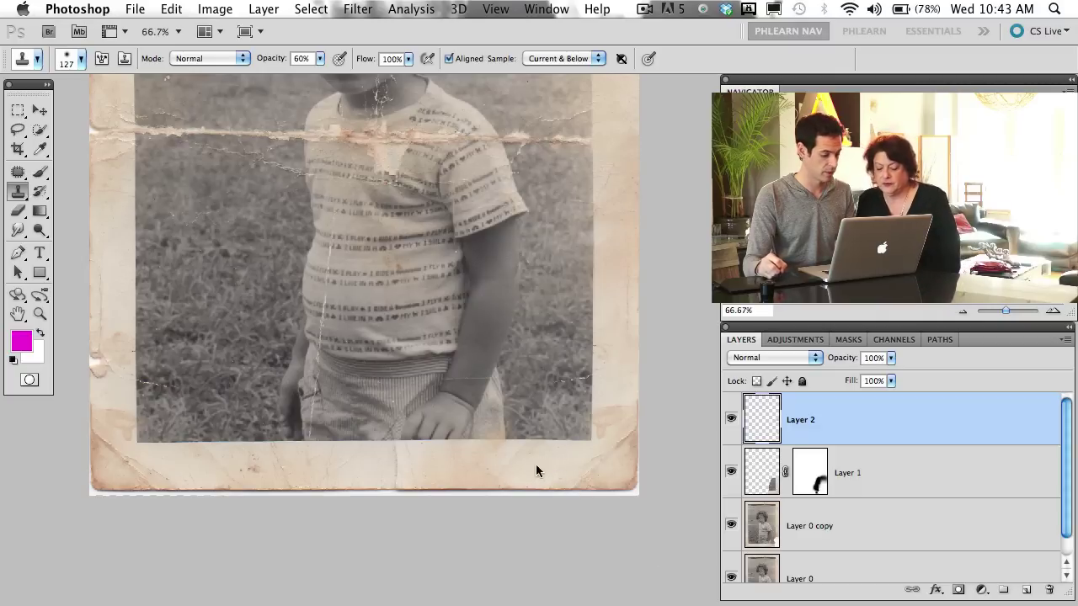
pyautogui.keyDown('alt'); pyautogui.click(536, 465); pyautogui.keyUp('alt')
pyautogui.moveTo(594, 467)
pyautogui.mouseDown()
pyautogui.moveTo(628, 438)
pyautogui.moveTo(624, 430)
pyautogui.moveTo(604, 464)
pyautogui.moveTo(593, 463)
pyautogui.moveTo(623, 431)
pyautogui.moveTo(597, 459)
pyautogui.moveTo(604, 455)
pyautogui.mouseUp()
pyautogui.keyDown('alt'); pyautogui.click(546, 454); pyautogui.keyUp('alt')
pyautogui.press('super+z')
pyautogui.press('super+z')
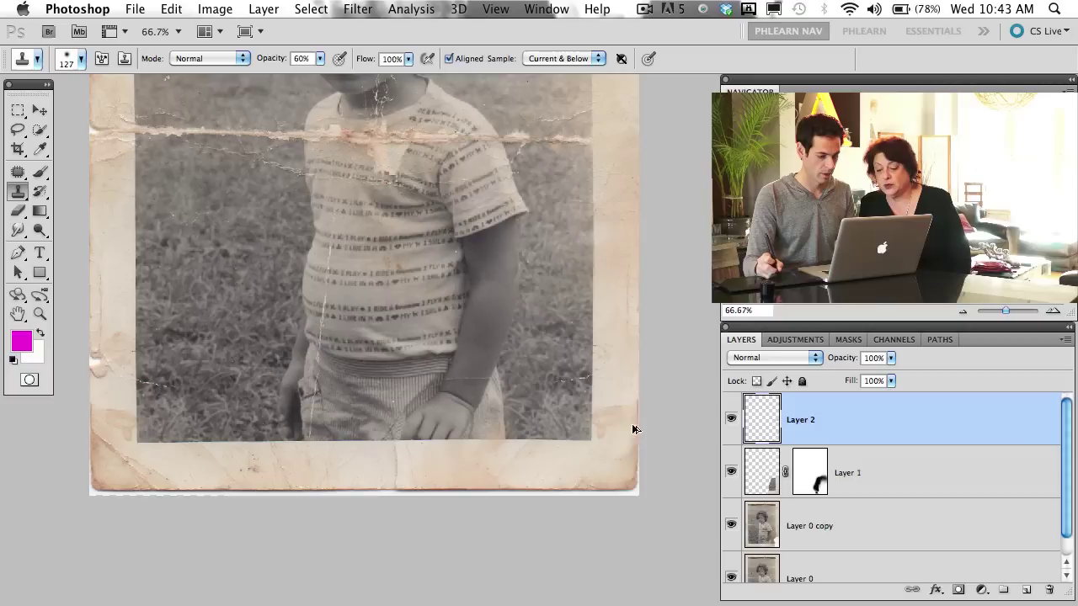
pyautogui.keyDown('alt'); pyautogui.click(554, 480); pyautogui.keyUp('alt')
pyautogui.moveTo(587, 491)
pyautogui.mouseDown()
pyautogui.moveTo(568, 472)
pyautogui.moveTo(599, 475)
pyautogui.mouseUp()
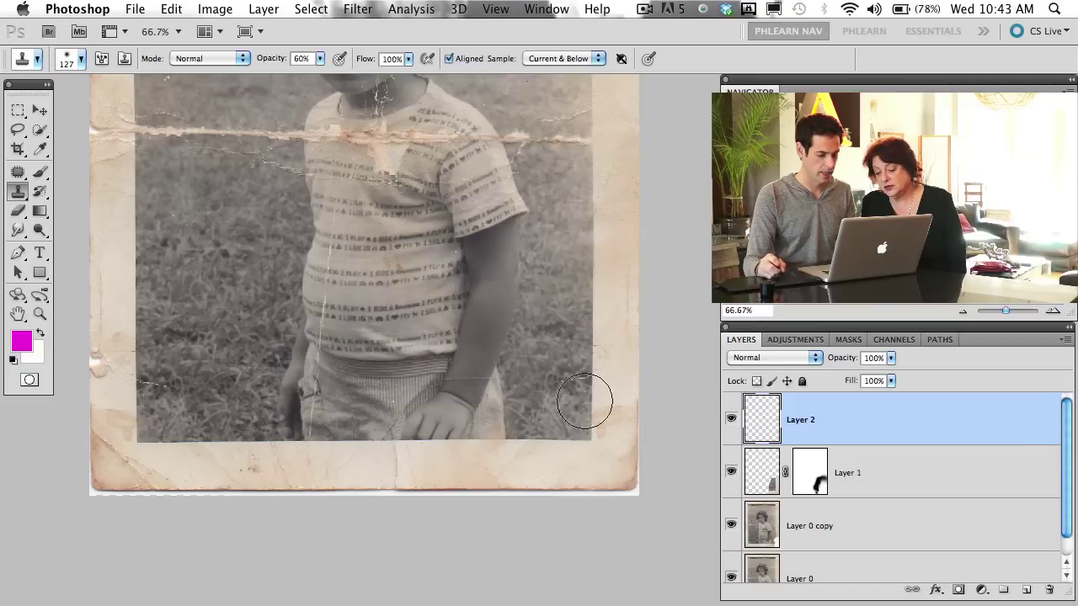
pyautogui.moveTo(492, 412)
pyautogui.mouseDown()
pyautogui.moveTo(529, 472)
pyautogui.moveTo(499, 480)
pyautogui.mouseUp()
pyautogui.press('f')
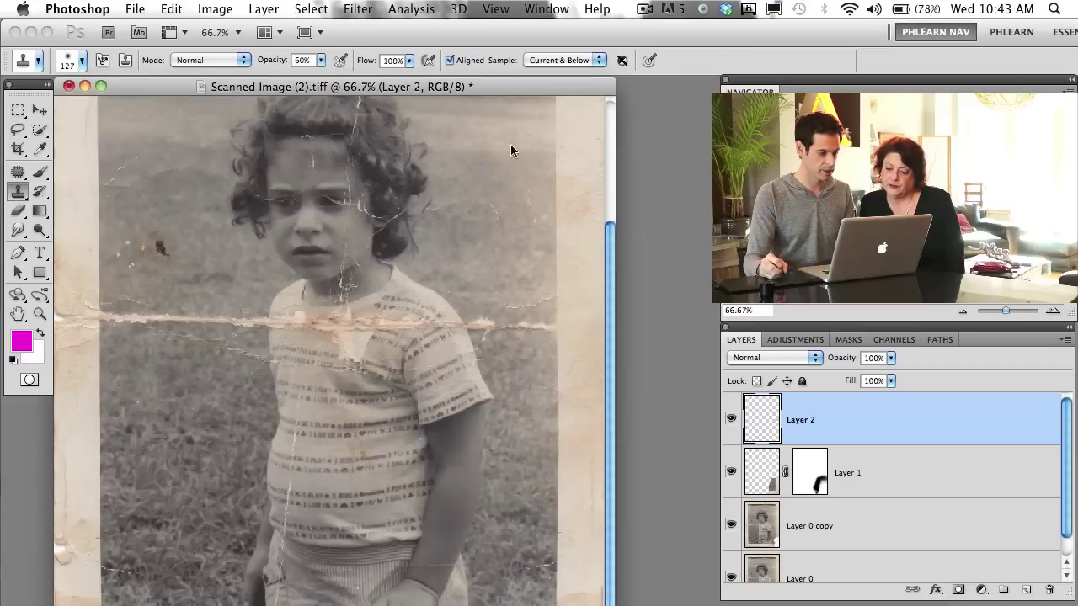
pyautogui.moveTo(492, 80); pyautogui.dragTo(558, 121)
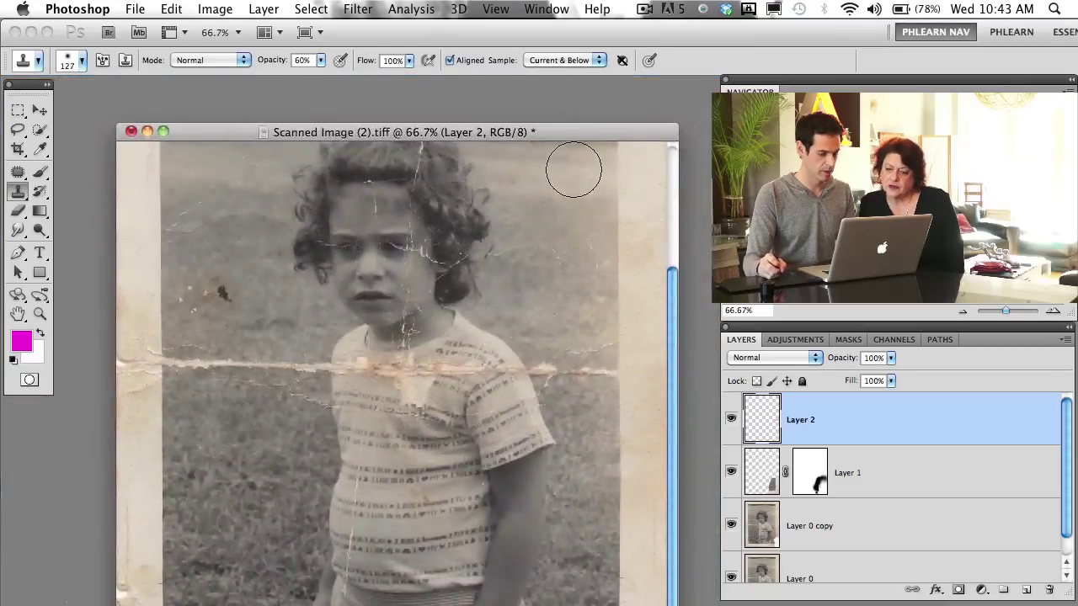
pyautogui.press('f')
pyautogui.moveTo(543, 396); pyautogui.dragTo(305, 230)
pyautogui.moveTo(519, 379); pyautogui.dragTo(565, 389)
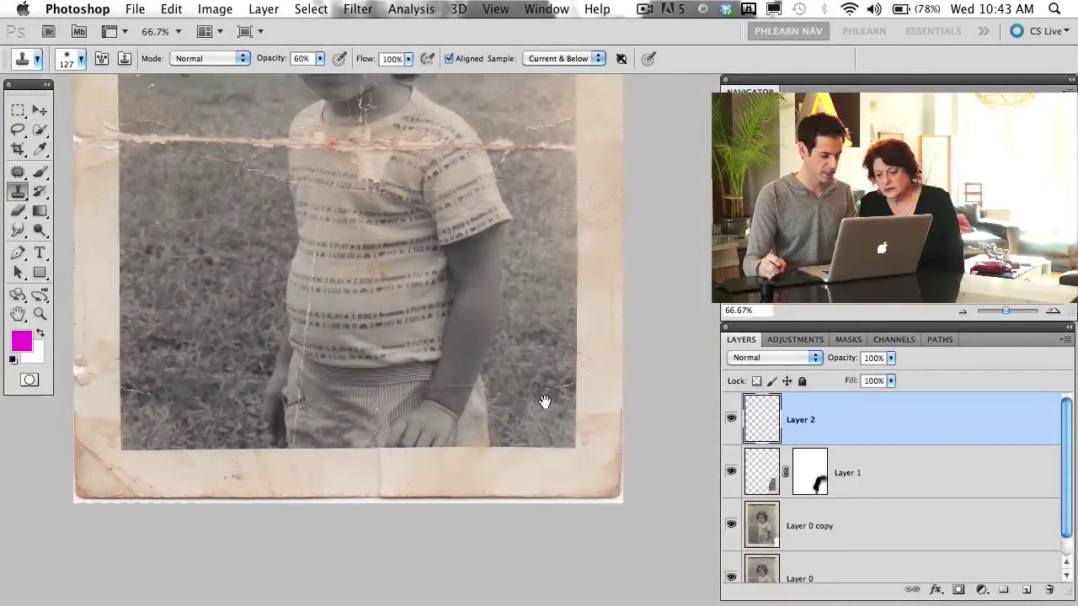
# Step: Clone clean paper at 40% opacity over the stain low on the right border and the patch seam in the lower border
pyautogui.press('4')
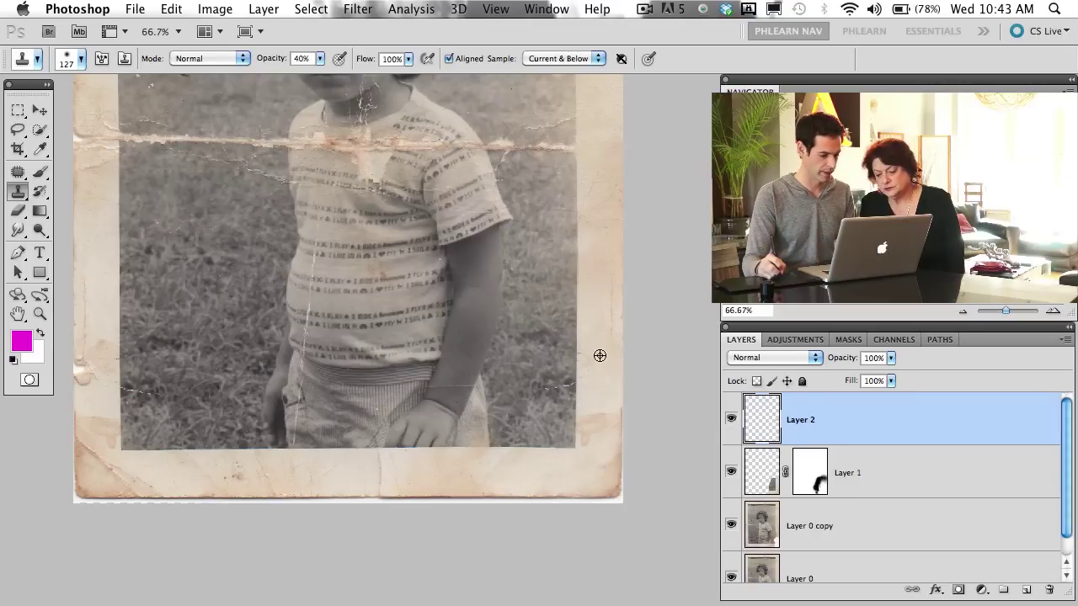
pyautogui.moveTo(594, 411)
pyautogui.mouseDown()
pyautogui.moveTo(588, 450)
pyautogui.moveTo(588, 411)
pyautogui.mouseUp()
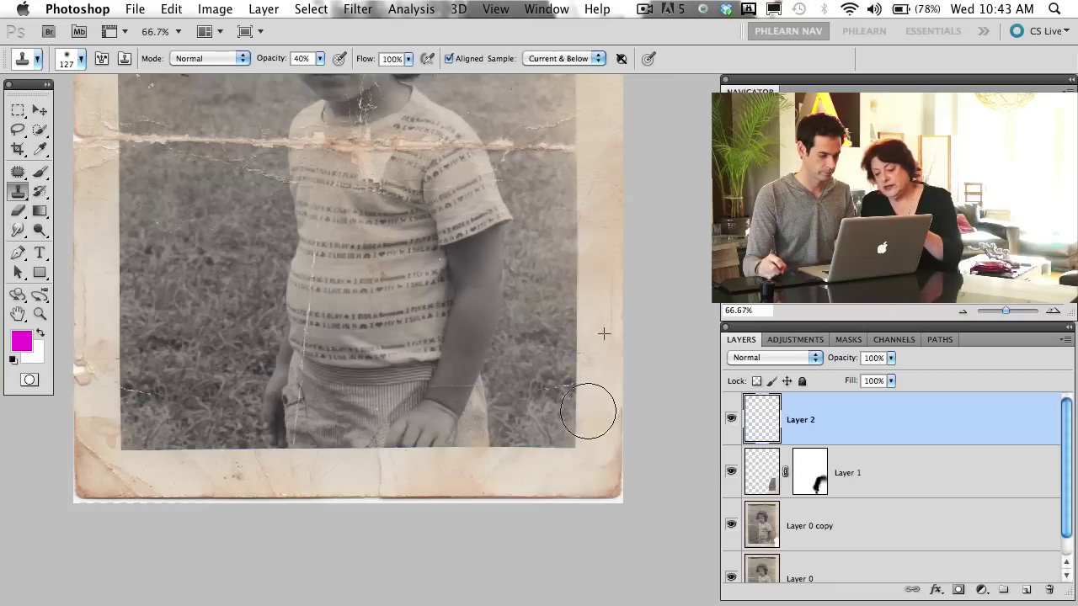
pyautogui.moveTo(547, 487); pyautogui.dragTo(640, 481)
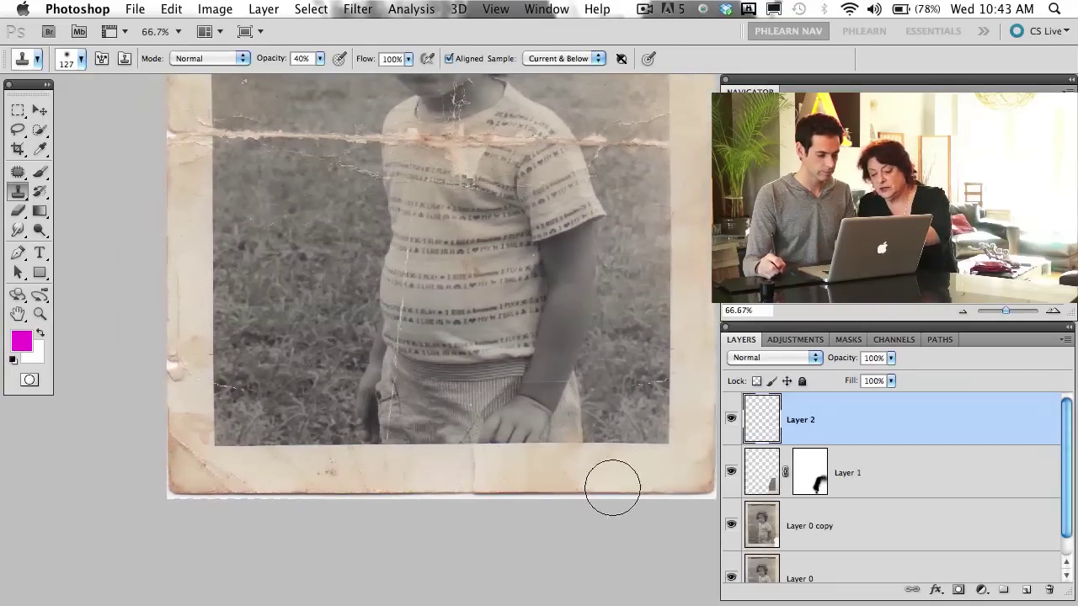
pyautogui.keyDown('alt'); pyautogui.click(630, 466); pyautogui.keyUp('alt')
pyautogui.moveTo(582, 460)
pyautogui.mouseDown()
pyautogui.moveTo(599, 454)
pyautogui.moveTo(580, 481)
pyautogui.mouseUp()
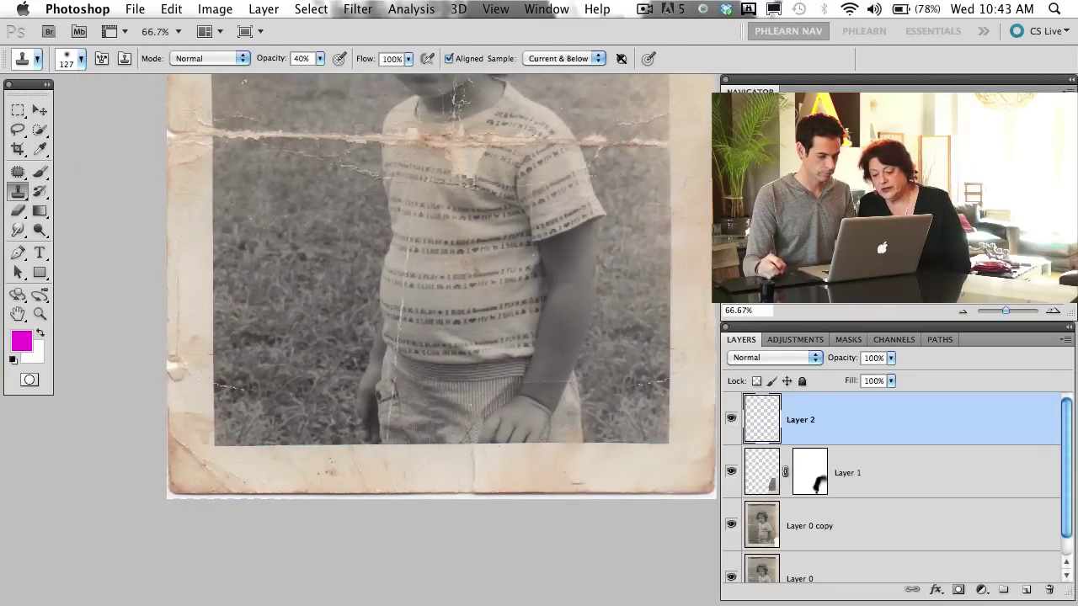
# Step: Blend the lower border beneath the hand and shorts with cloned clean paper, reducing the brush to 75 px
pyautogui.moveTo(551, 424); pyautogui.dragTo(487, 397)
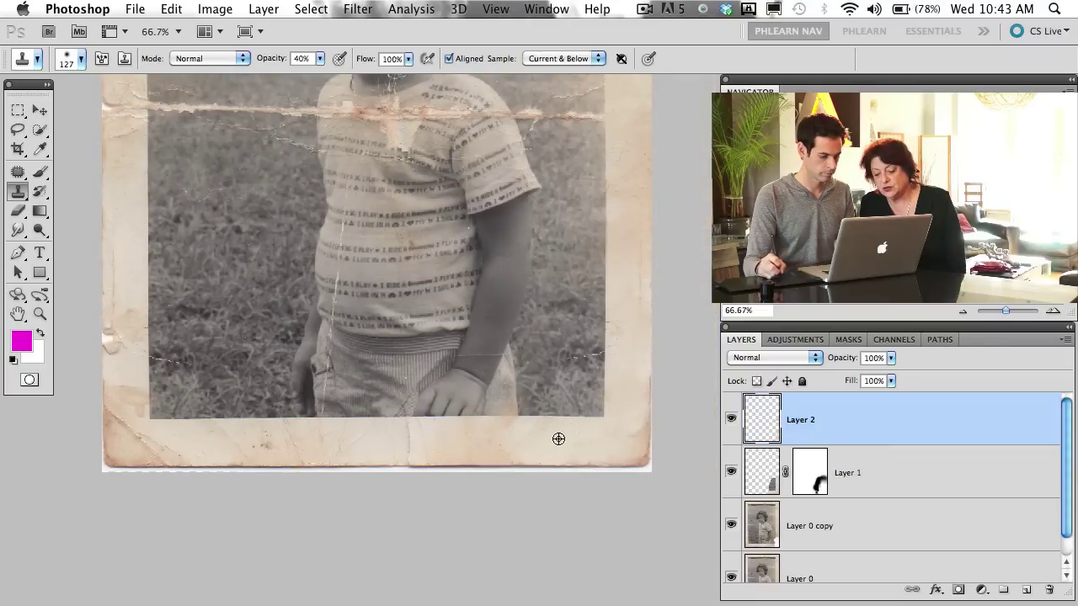
pyautogui.keyDown('alt'); pyautogui.click(558, 439); pyautogui.keyUp('alt')
pyautogui.moveTo(505, 436); pyautogui.dragTo(513, 440)
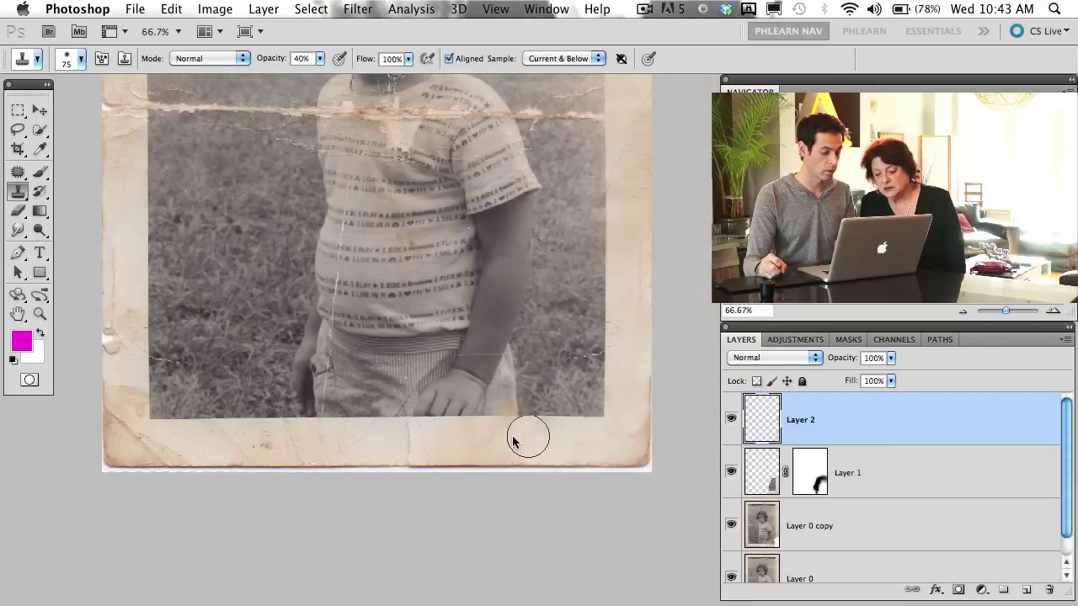
pyautogui.moveTo(431, 464)
pyautogui.mouseDown()
pyautogui.moveTo(454, 478)
pyautogui.moveTo(419, 436)
pyautogui.moveTo(436, 455)
pyautogui.moveTo(428, 465)
pyautogui.moveTo(455, 450)
pyautogui.moveTo(439, 442)
pyautogui.moveTo(524, 450)
pyautogui.moveTo(511, 456)
pyautogui.moveTo(570, 442)
pyautogui.moveTo(516, 451)
pyautogui.mouseUp()
pyautogui.keyDown('alt'); pyautogui.click(577, 455); pyautogui.keyUp('alt')
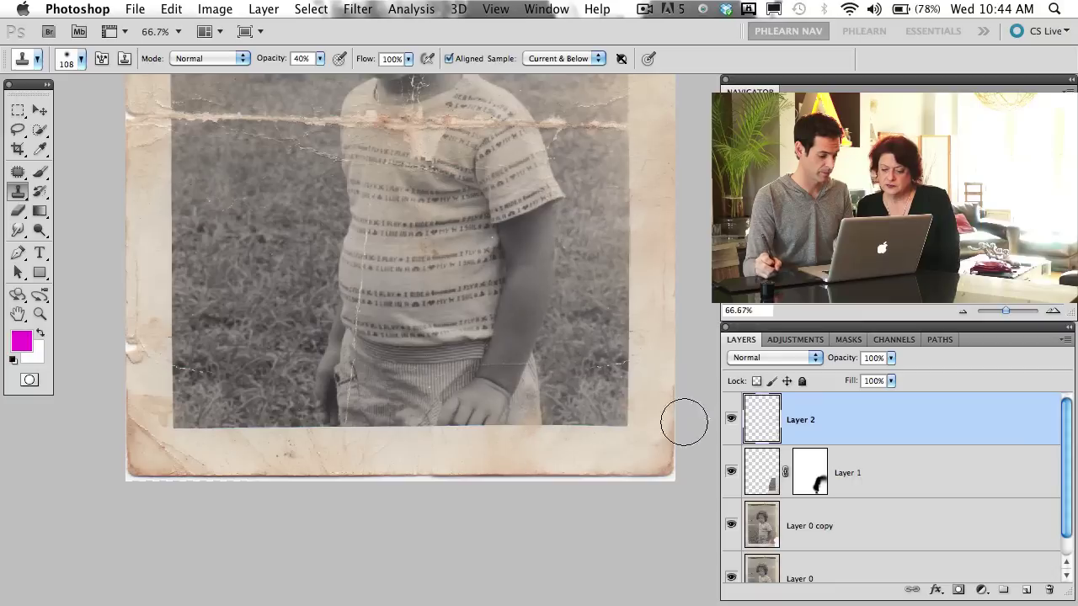
# Step: Clone clean paper over the stain low on the left border with a 108 px brush at 40% opacity
pyautogui.moveTo(275, 459)
pyautogui.mouseDown()
pyautogui.moveTo(336, 455)
pyautogui.moveTo(349, 443)
pyautogui.mouseUp()
pyautogui.keyDown('alt'); pyautogui.click(304, 448); pyautogui.keyUp('alt')
pyautogui.keyDown('alt'); pyautogui.click(276, 445); pyautogui.keyUp('alt')
pyautogui.moveTo(202, 430)
pyautogui.mouseDown()
pyautogui.moveTo(213, 438)
pyautogui.moveTo(202, 413)
pyautogui.moveTo(202, 422)
pyautogui.moveTo(212, 414)
pyautogui.mouseUp()
pyautogui.keyDown('alt'); pyautogui.click(265, 440); pyautogui.keyUp('alt')
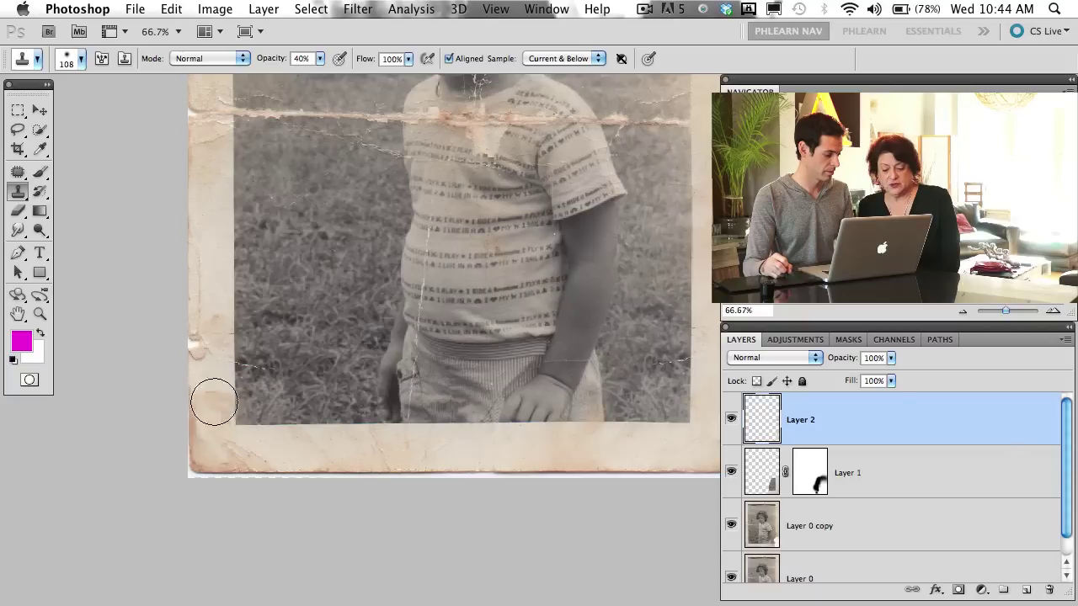
pyautogui.click(209, 406)
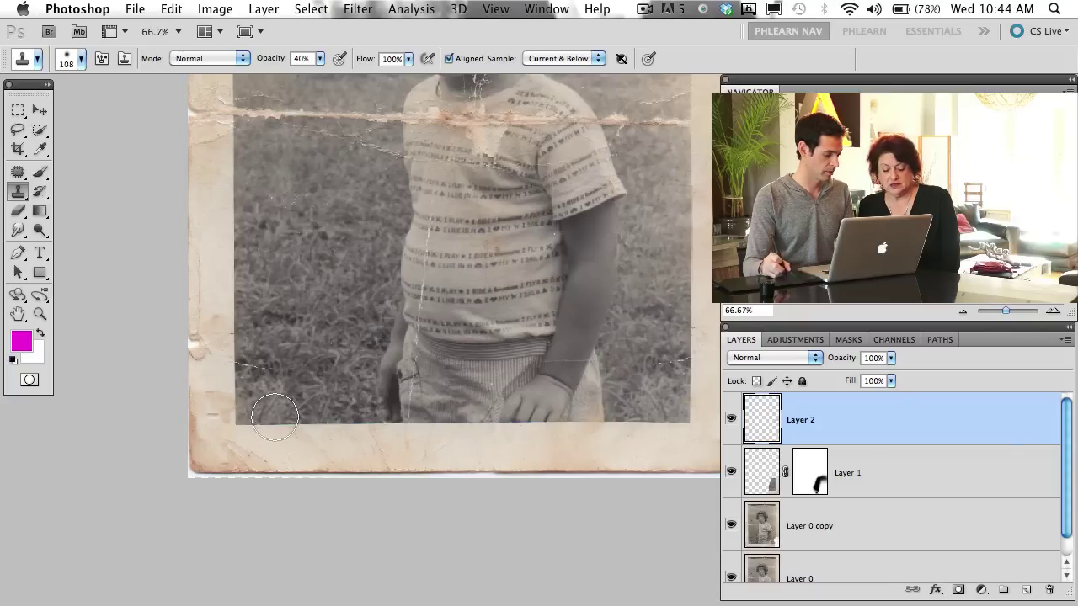
# Step: Clone clean paper over the creases in the lower-left corner and hide the retouching layer to compare
pyautogui.keyDown('alt'); pyautogui.click(288, 451); pyautogui.keyUp('alt')
pyautogui.moveTo(233, 444)
pyautogui.mouseDown()
pyautogui.moveTo(247, 455)
pyautogui.moveTo(236, 454)
pyautogui.moveTo(272, 456)
pyautogui.moveTo(219, 443)
pyautogui.moveTo(230, 446)
pyautogui.mouseUp()
pyautogui.keyDown('alt'); pyautogui.click(287, 447); pyautogui.keyUp('alt')
pyautogui.keyDown('alt'); pyautogui.click(270, 450); pyautogui.keyUp('alt')
pyautogui.keyDown('alt'); pyautogui.click(267, 457); pyautogui.keyUp('alt')
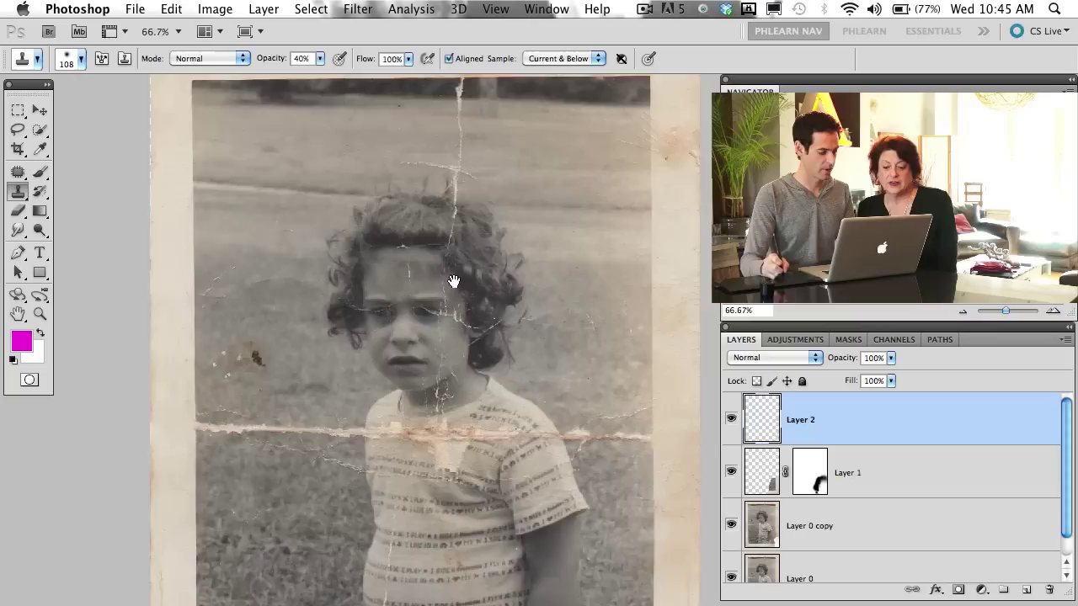
pyautogui.moveTo(475, 512)
pyautogui.mouseDown()
pyautogui.moveTo(461, 277)
pyautogui.moveTo(442, 363)
pyautogui.mouseUp()
pyautogui.click(732, 420)
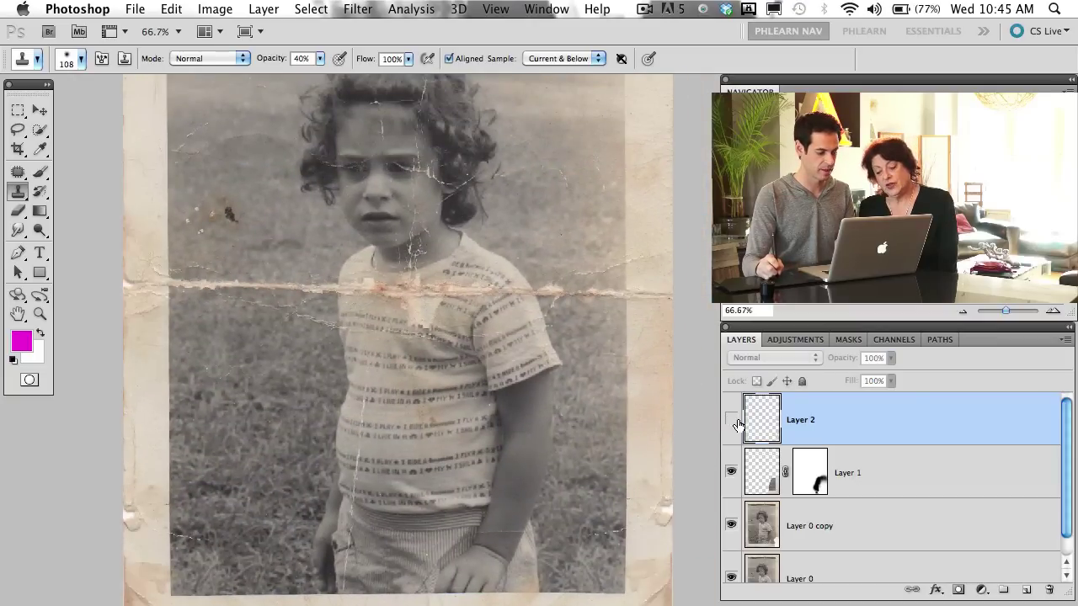
# Step: Show the retouching layer again and clone clean paper over the stain high on the right border
pyautogui.click(732, 420)
pyautogui.click(732, 420)
pyautogui.click(732, 421)
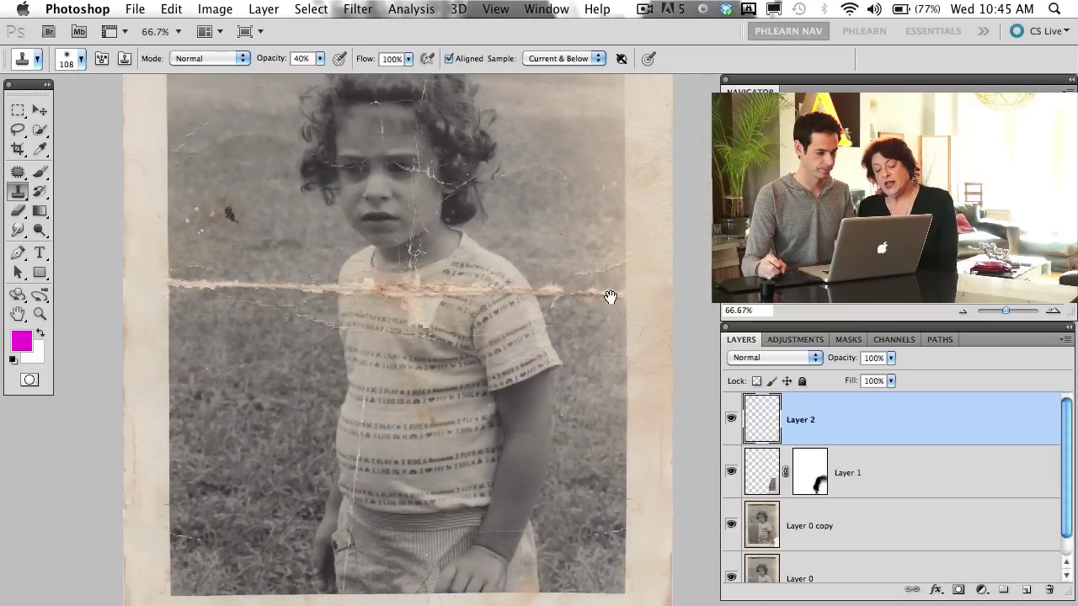
pyautogui.moveTo(612, 298)
pyautogui.mouseDown()
pyautogui.moveTo(592, 471)
pyautogui.moveTo(588, 274)
pyautogui.moveTo(569, 530)
pyautogui.mouseUp()
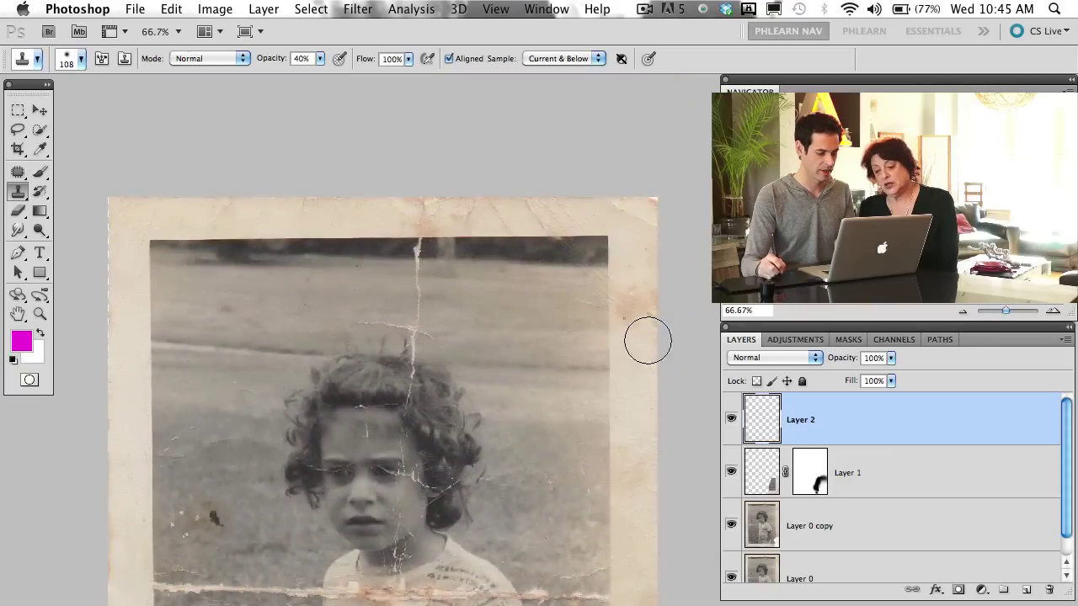
pyautogui.moveTo(634, 295)
pyautogui.mouseDown()
pyautogui.moveTo(623, 320)
pyautogui.moveTo(632, 327)
pyautogui.moveTo(642, 315)
pyautogui.moveTo(655, 333)
pyautogui.mouseUp()
pyautogui.keyDown('alt'); pyautogui.click(641, 359); pyautogui.keyUp('alt')
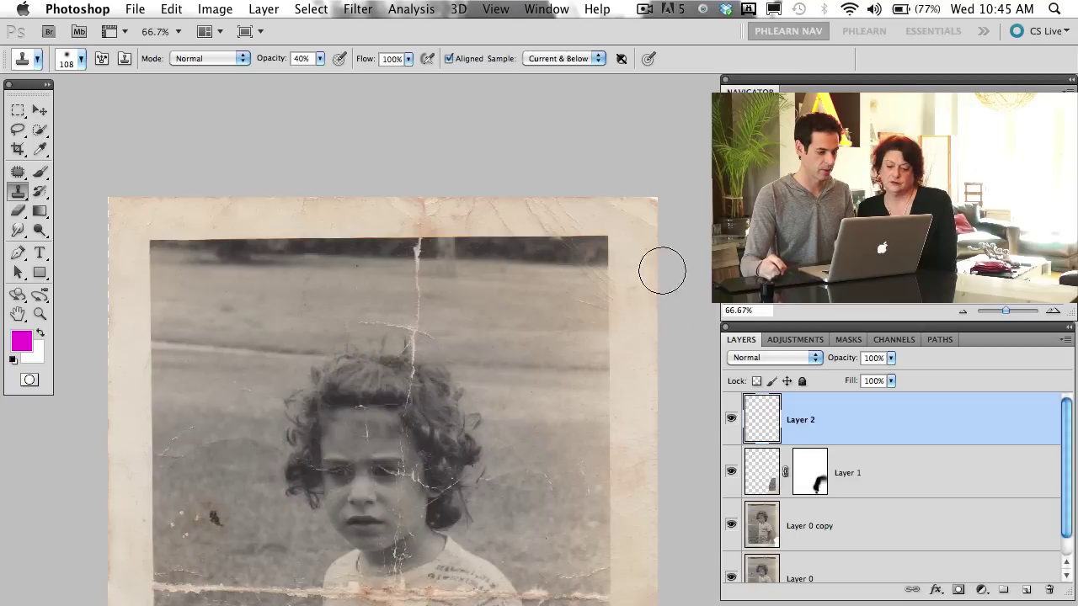
# Step: Add a new empty layer above the retouching layer for painting the paper border
pyautogui.scroll(-5, 641, 245)
pyautogui.press('super+minus')
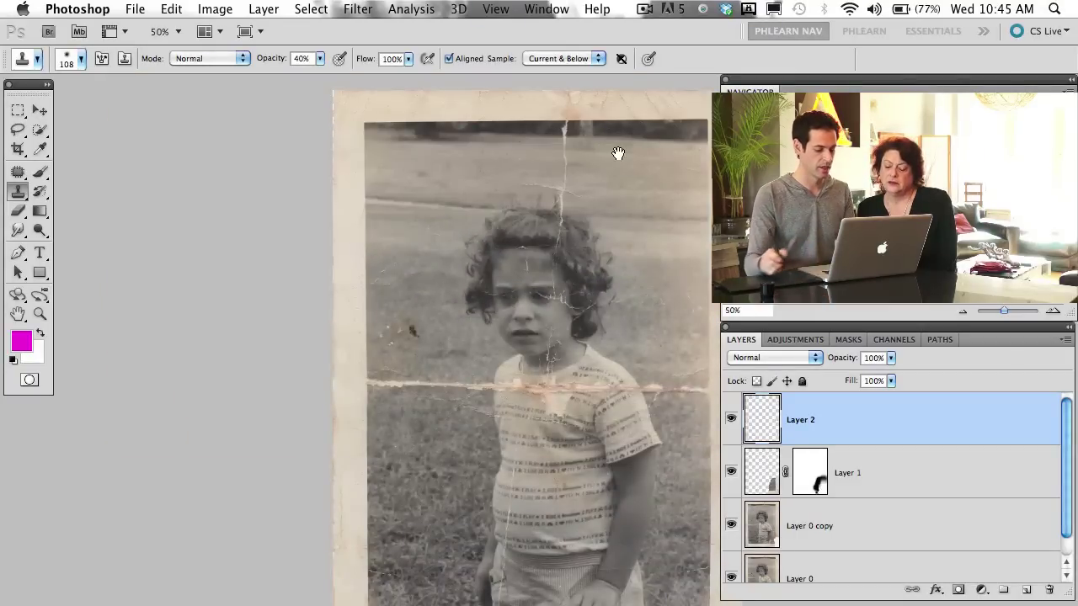
pyautogui.moveTo(572, 330)
pyautogui.mouseDown()
pyautogui.moveTo(565, 354)
pyautogui.moveTo(531, 336)
pyautogui.mouseUp()
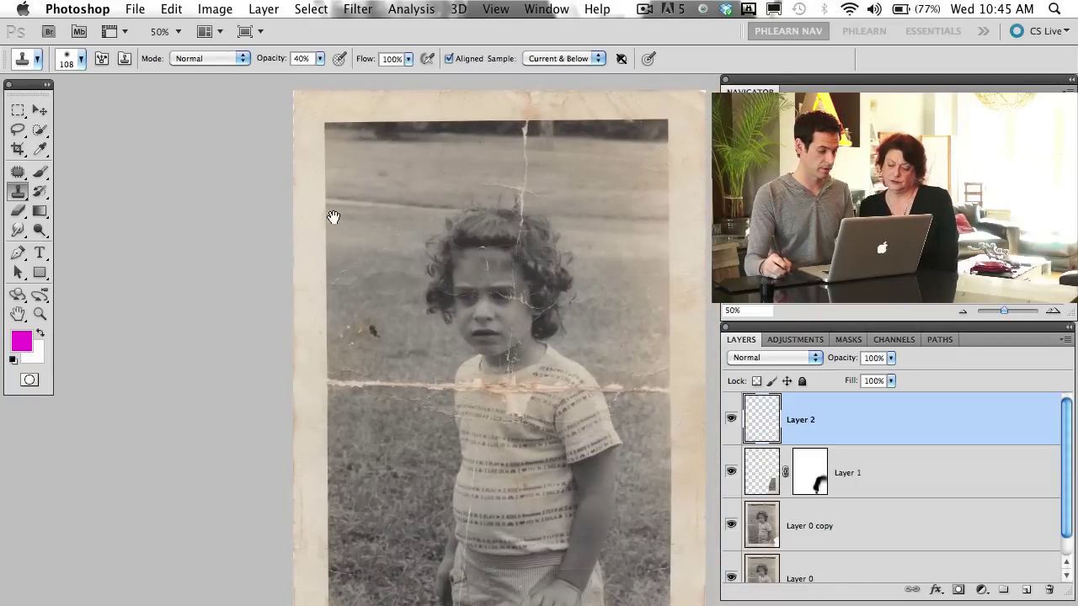
pyautogui.hscroll(3, 413, 312)
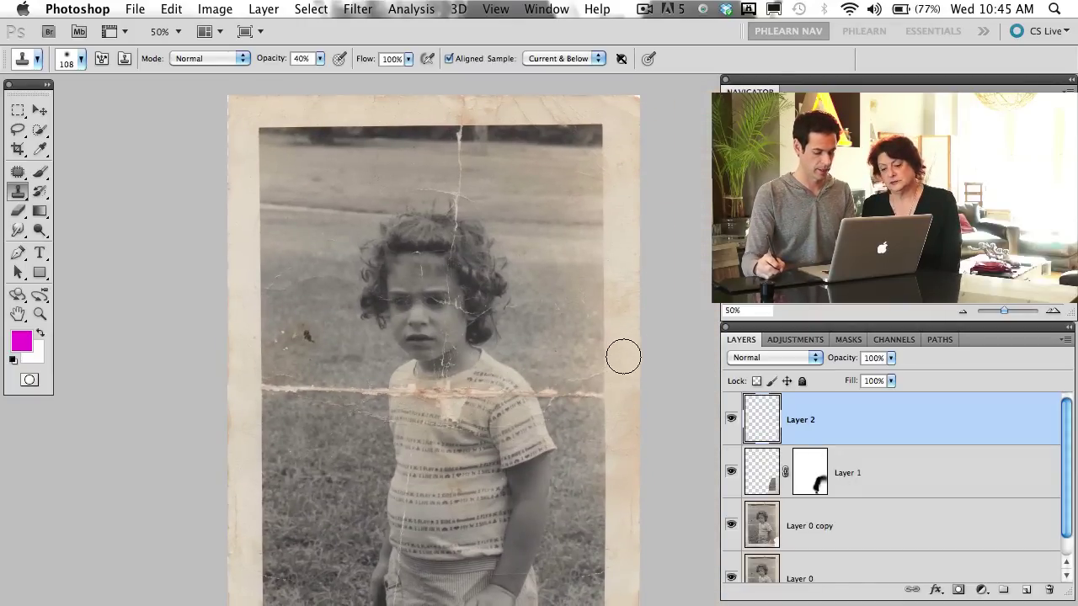
pyautogui.press('m')
pyautogui.press('alt+shift+super+n')
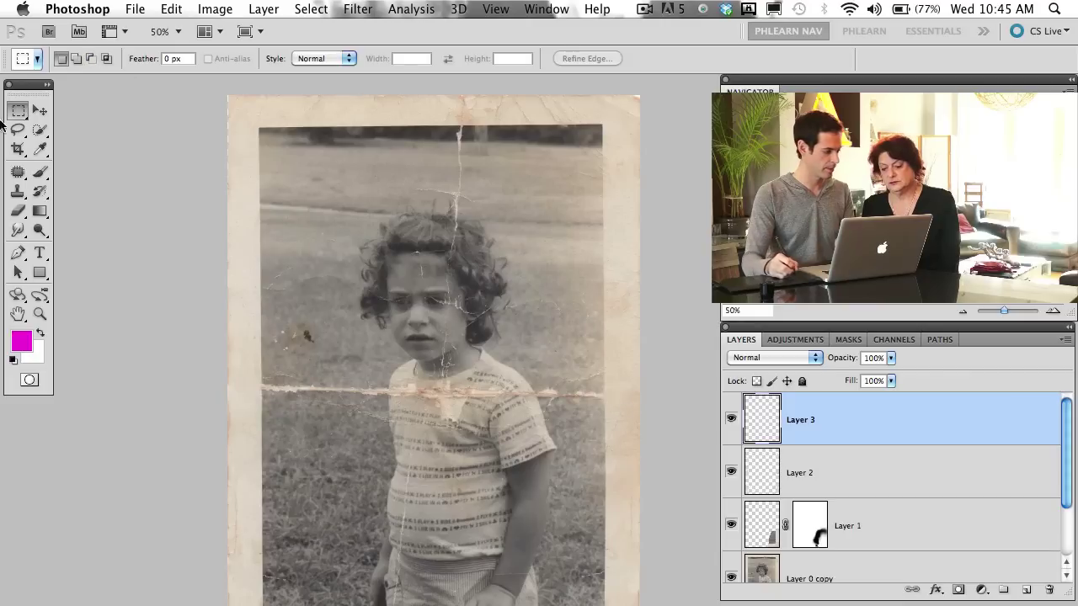
# Step: Select only the paper border by framing the whole photo with a rectangular marquee and subtracting the inner picture area
pyautogui.moveTo(229, 93); pyautogui.dragTo(654, 546)
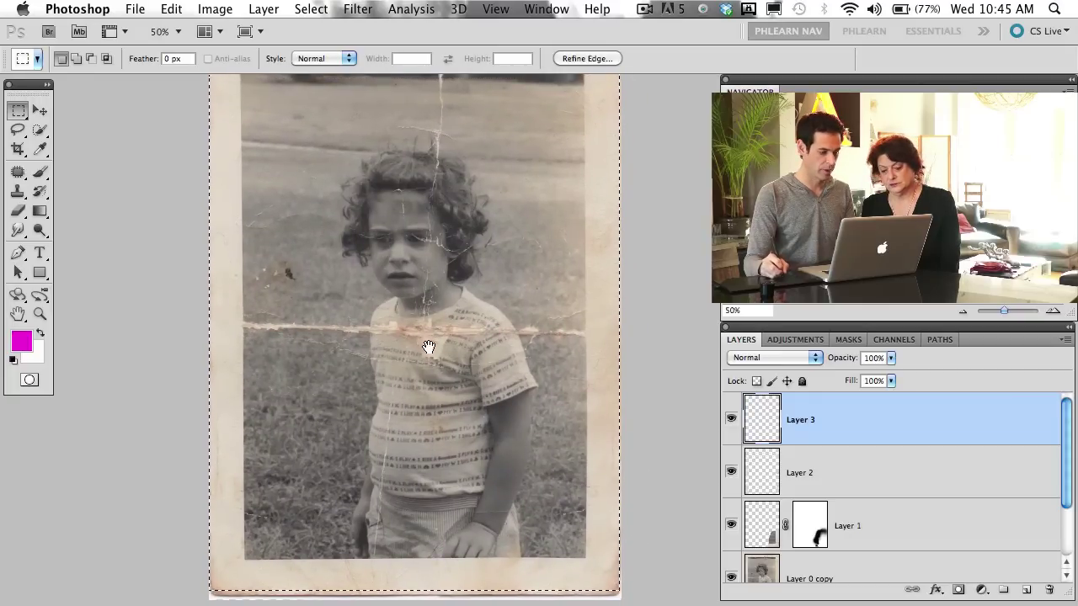
pyautogui.moveTo(428, 347); pyautogui.dragTo(429, 404)
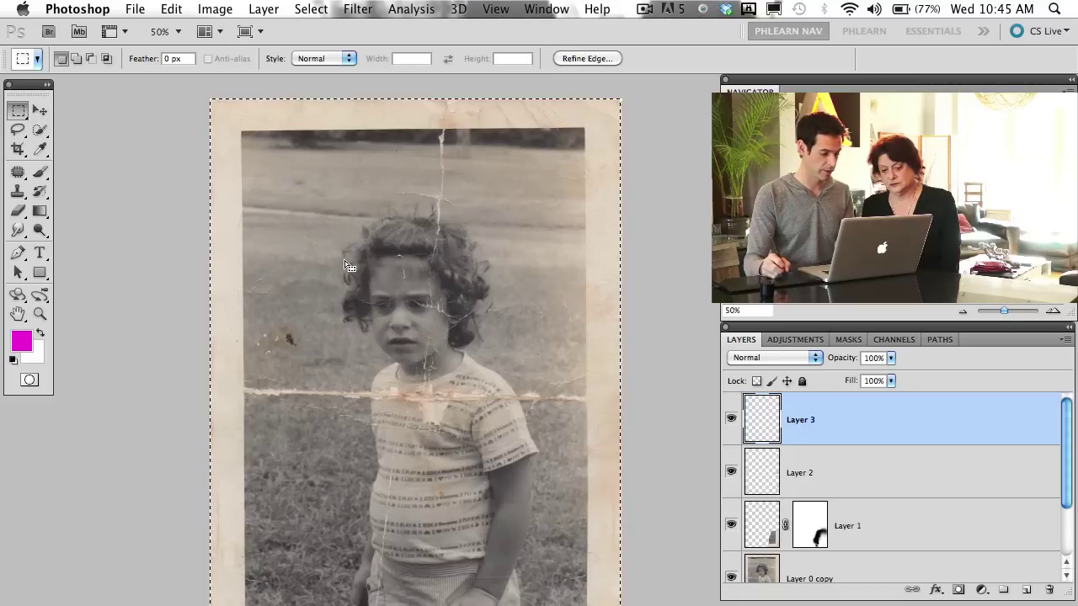
pyautogui.press('alt')
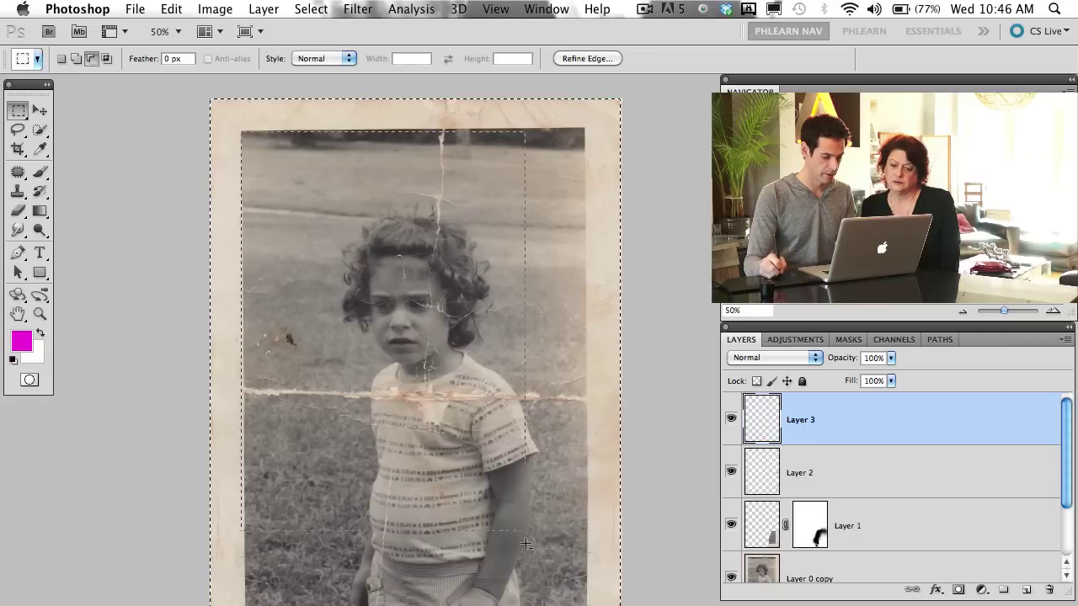
pyautogui.moveTo(580, 605); pyautogui.dragTo(586, 605)
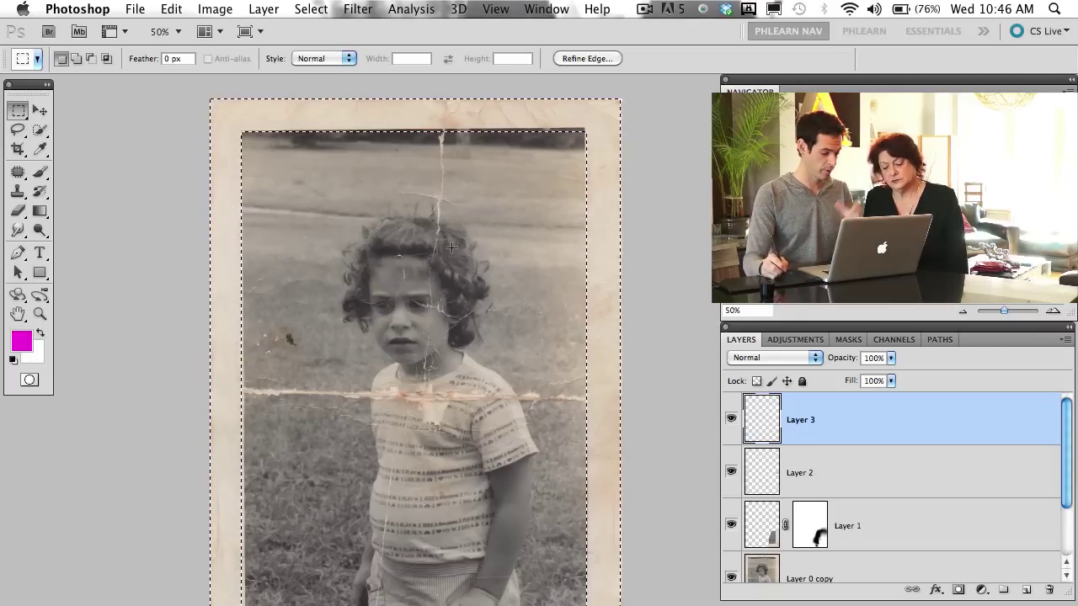
# Step: Paint over the selected border with paper colours sampled from it, using a 637 px brush at 50% opacity
pyautogui.press('b')
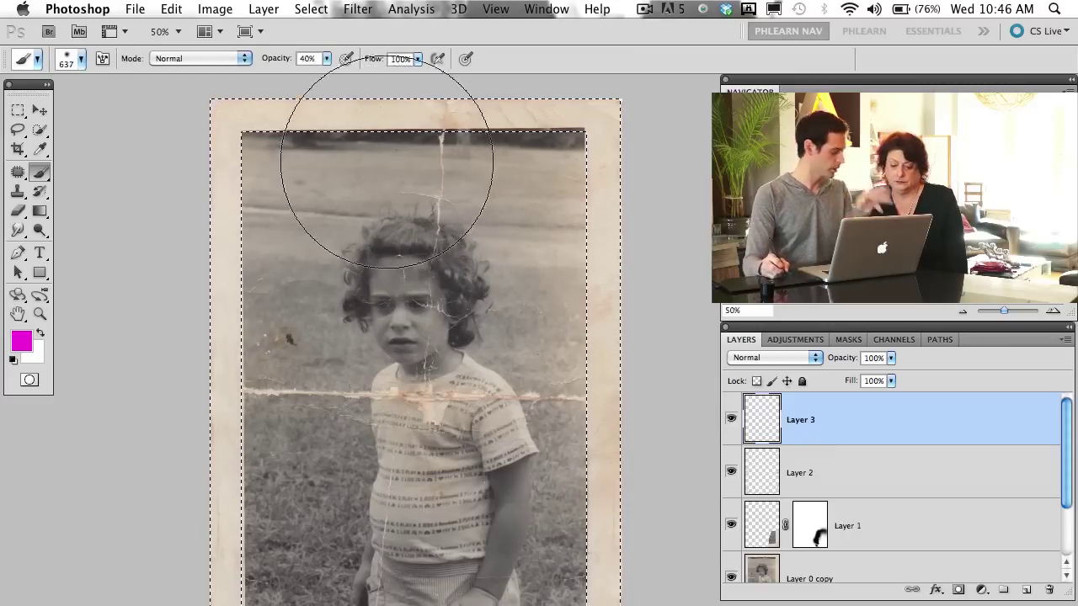
pyautogui.press('5')
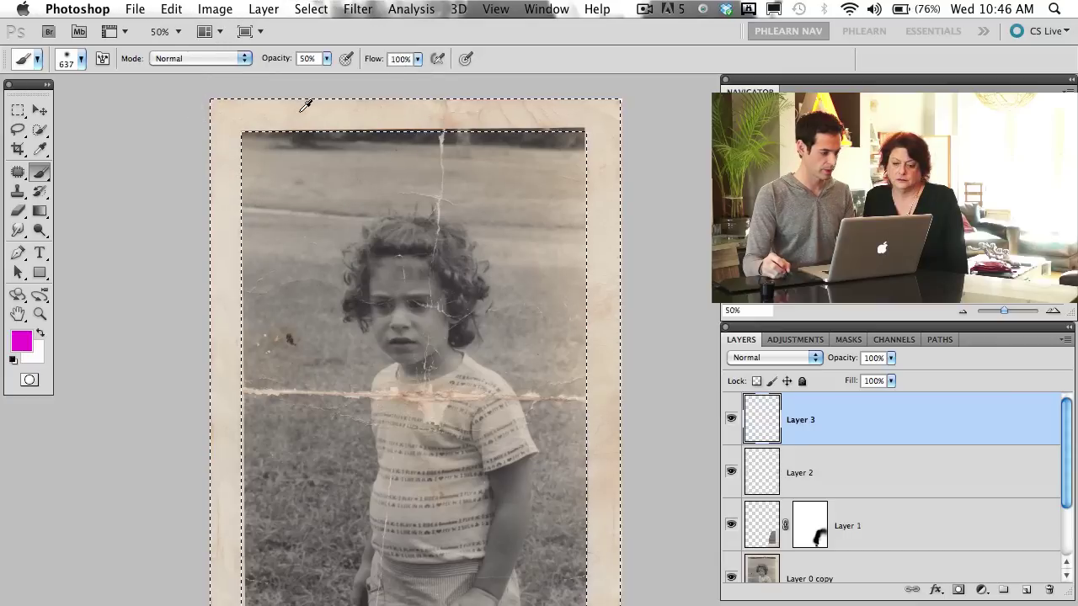
pyautogui.keyDown('alt'); pyautogui.click(304, 108); pyautogui.keyUp('alt')
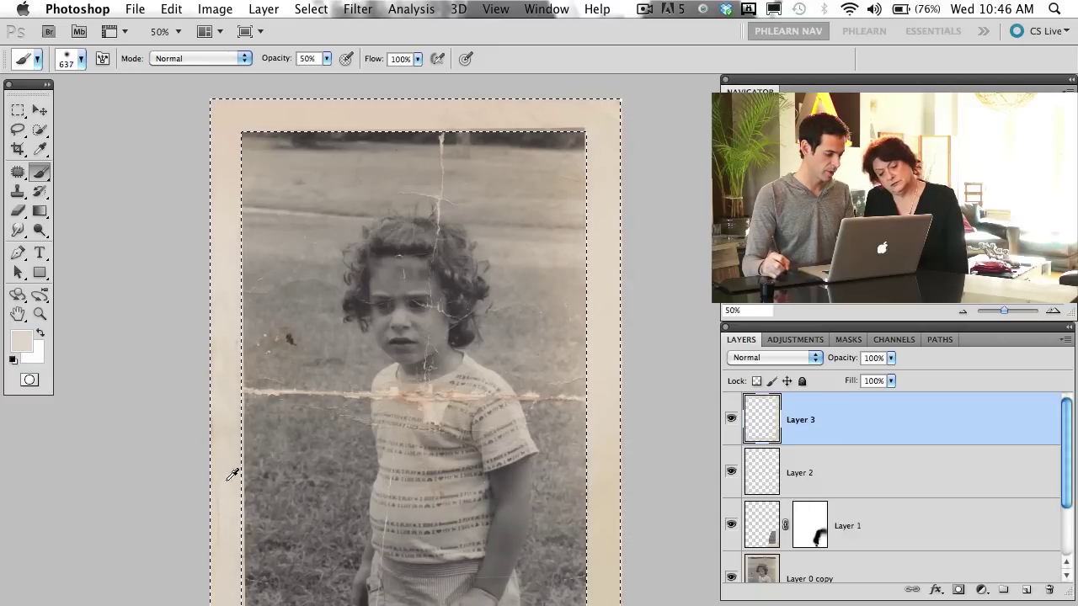
pyautogui.moveTo(232, 475)
pyautogui.mouseDown()
pyautogui.moveTo(221, 369)
pyautogui.moveTo(235, 257)
pyautogui.mouseUp()
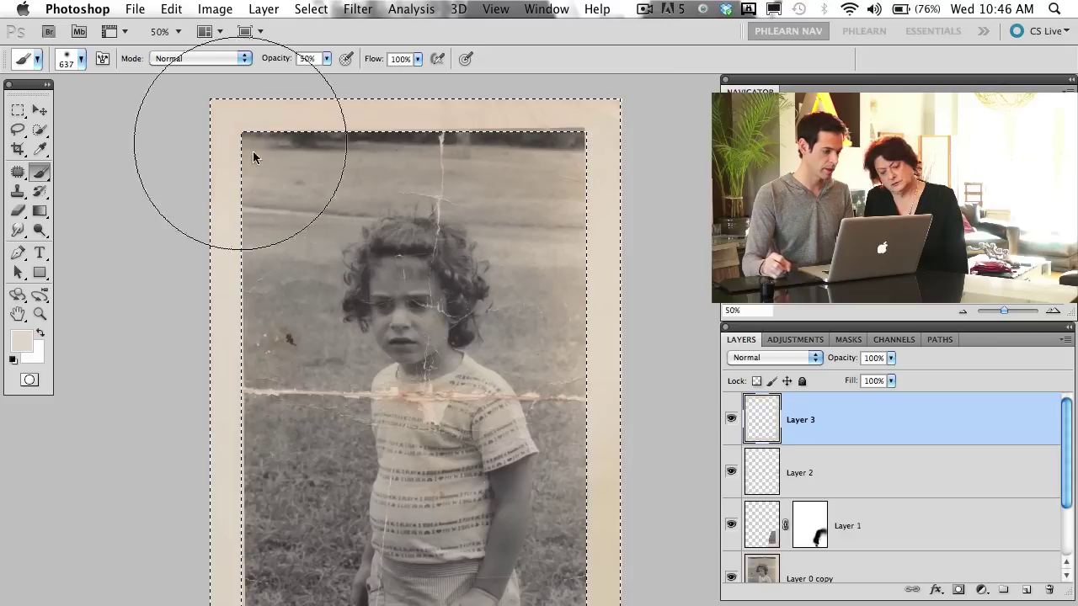
pyautogui.keyDown('alt'); pyautogui.click(394, 122); pyautogui.keyUp('alt')
pyautogui.moveTo(491, 125); pyautogui.dragTo(561, 135)
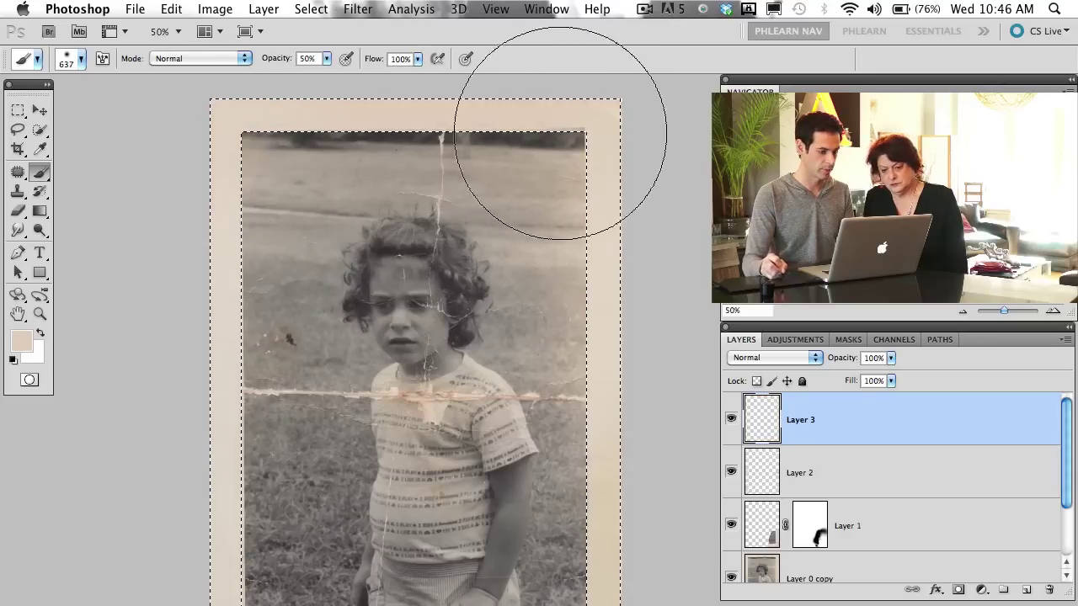
pyautogui.click(575, 139)
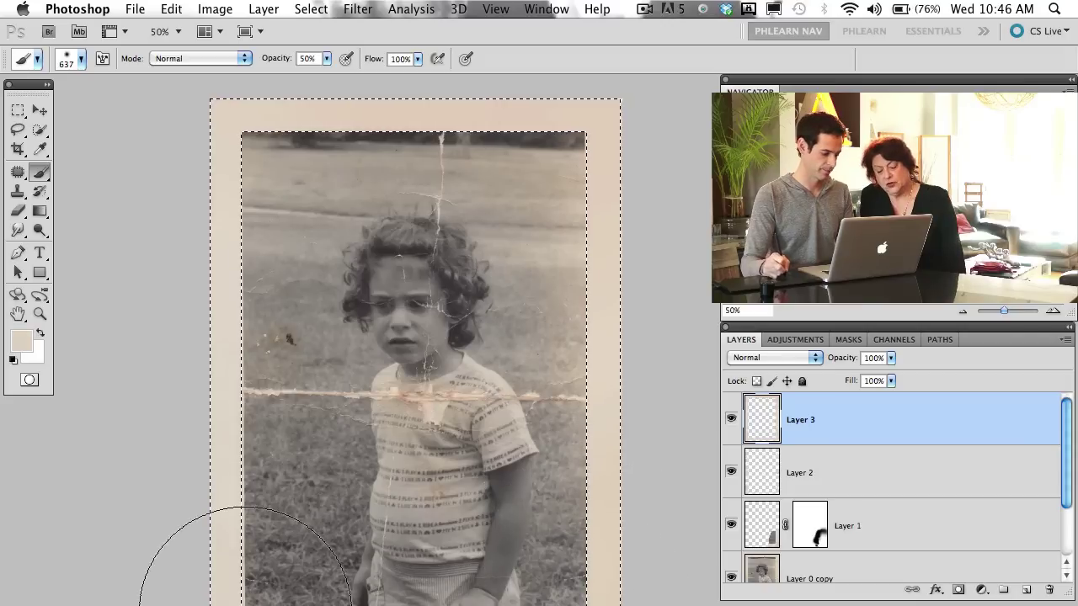
# Step: Even out the left border and upper-left corner with newly sampled paper tones, and clear the selection
pyautogui.keyDown('alt'); pyautogui.click(234, 538); pyautogui.keyUp('alt')
pyautogui.keyDown('alt'); pyautogui.click(222, 304); pyautogui.keyUp('alt')
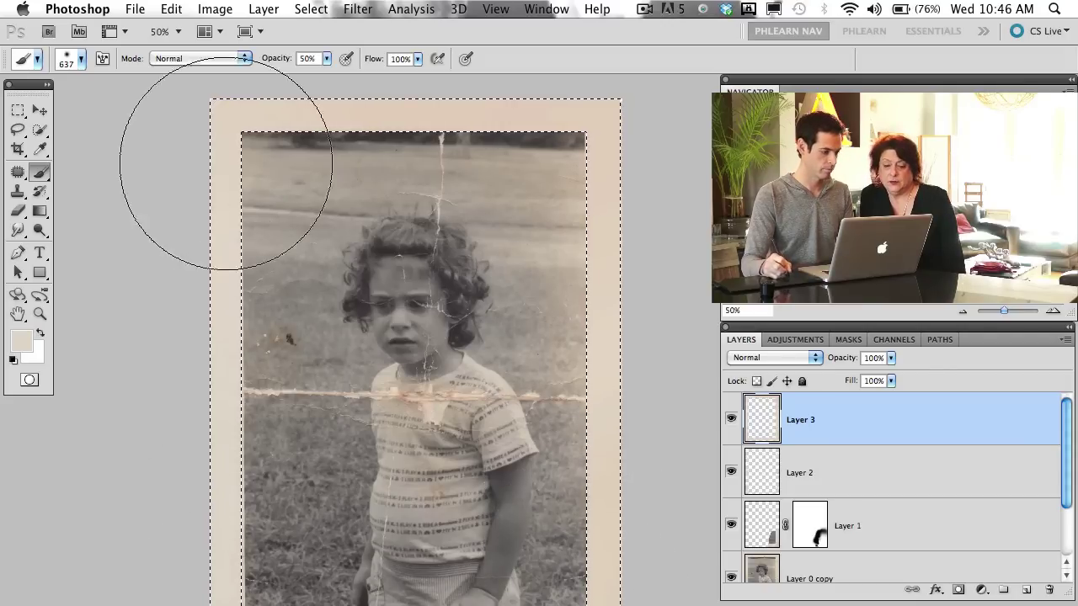
pyautogui.keyDown('alt'); pyautogui.click(332, 104); pyautogui.keyUp('alt')
pyautogui.click(263, 121)
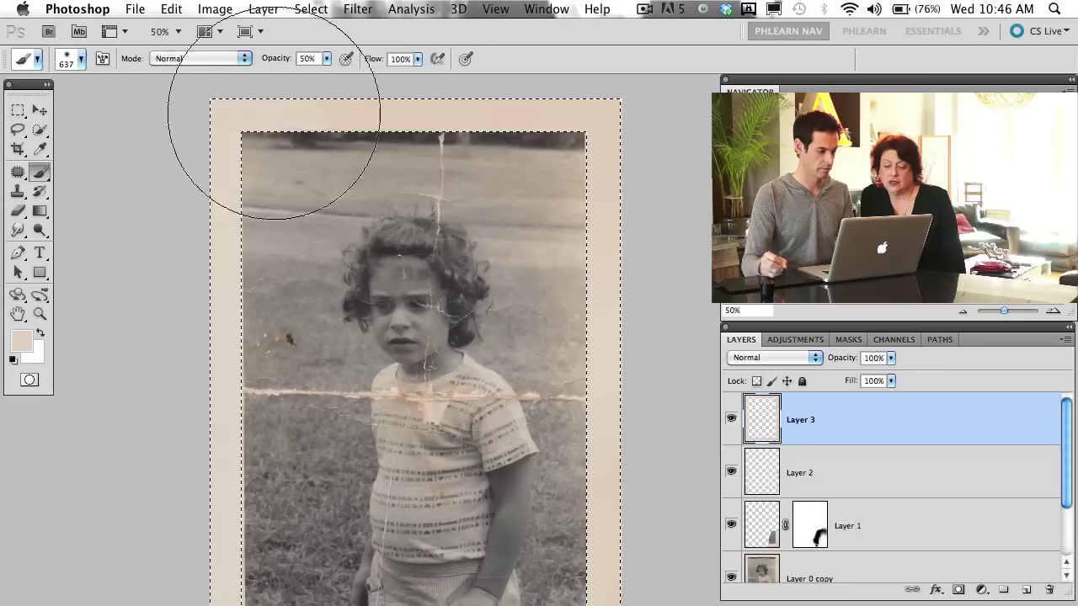
pyautogui.press('super+d')
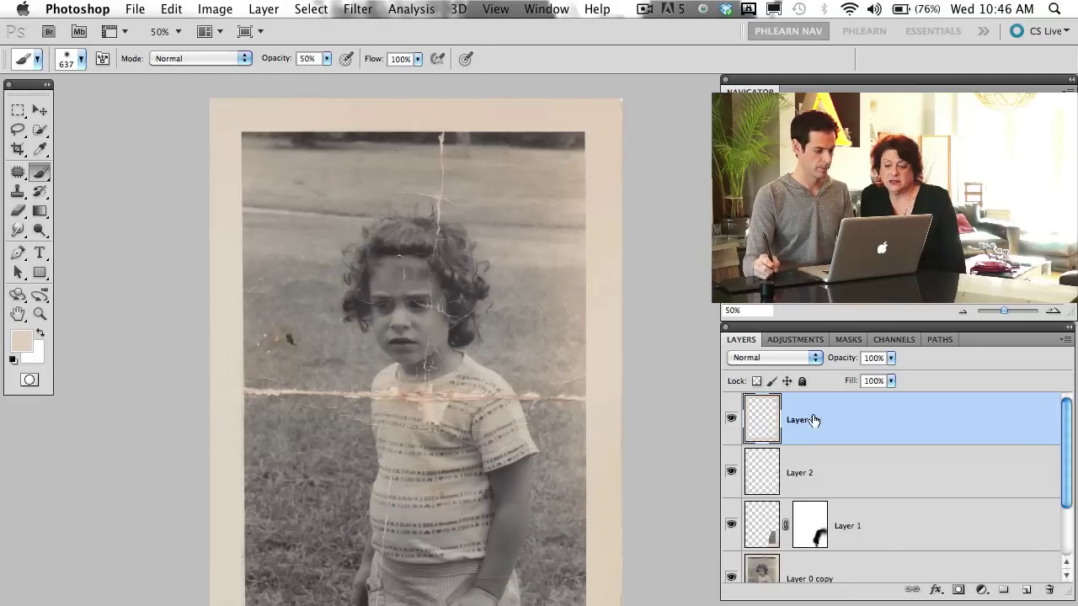
# Step: Compare the photo's border with and without the painted colour layer
pyautogui.click(732, 419)
pyautogui.click(731, 420)
pyautogui.click(731, 420)
pyautogui.click(730, 421)
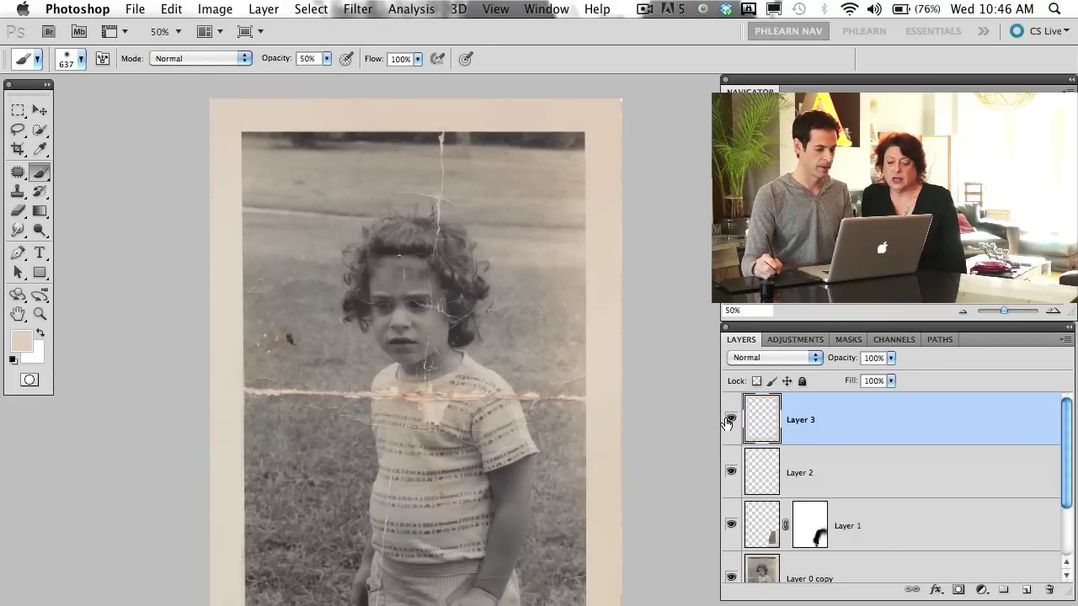
pyautogui.click(729, 421)
pyautogui.click(729, 420)
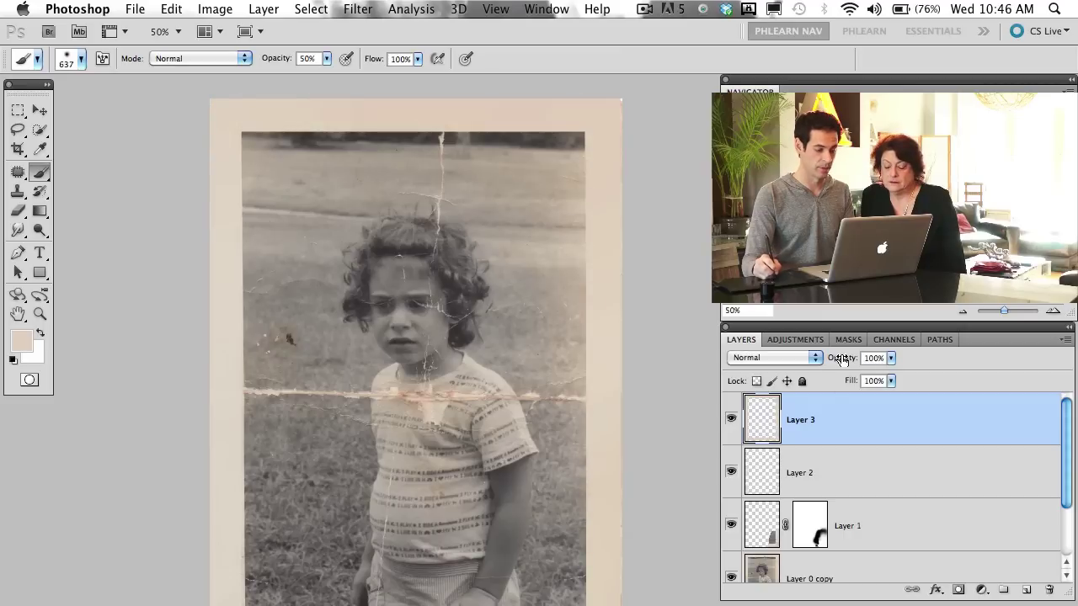
# Step: Reduce the painted border layer's opacity to 46% and compare the photo with and without it
pyautogui.moveTo(842, 360); pyautogui.dragTo(794, 361)
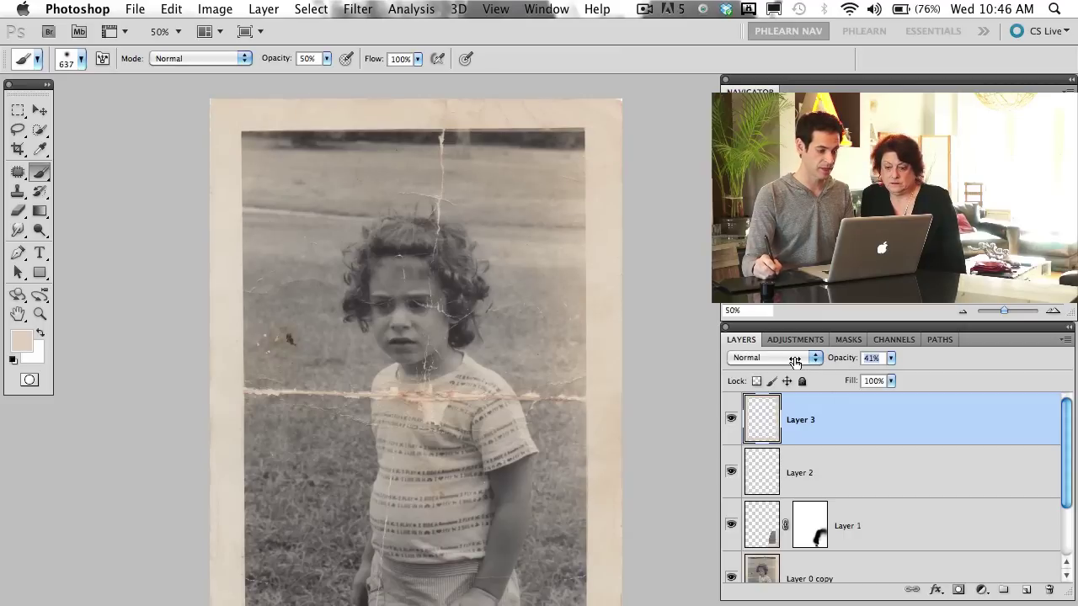
pyautogui.click(731, 421)
pyautogui.click(731, 421)
pyautogui.click(731, 421)
pyautogui.click(732, 422)
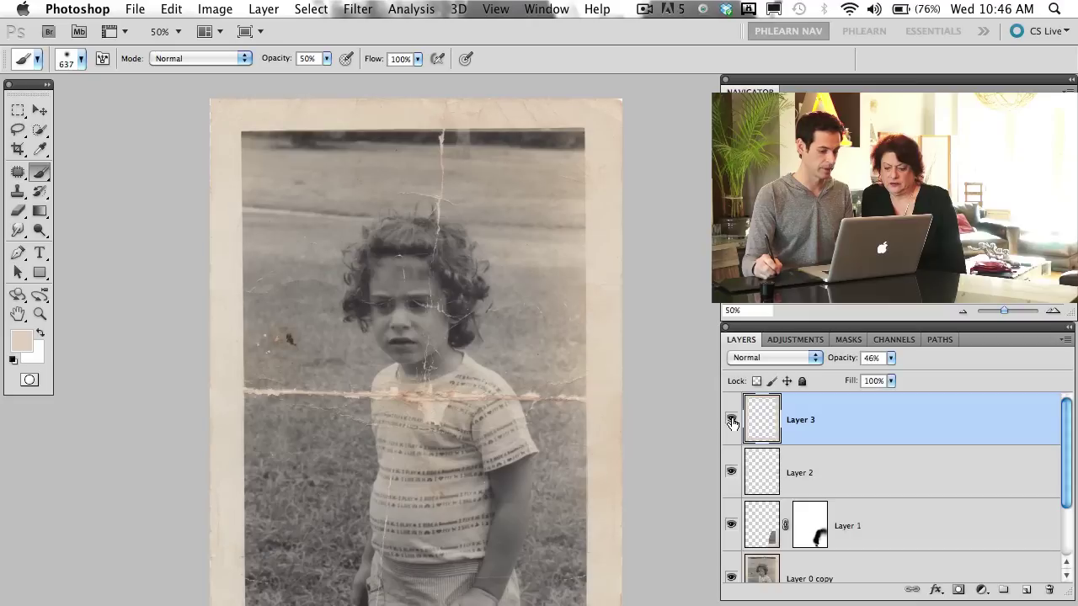
# Step: Erase the border paint overlapping the picture's upper edge with a 60 px eraser at 100% opacity
pyautogui.press('e')
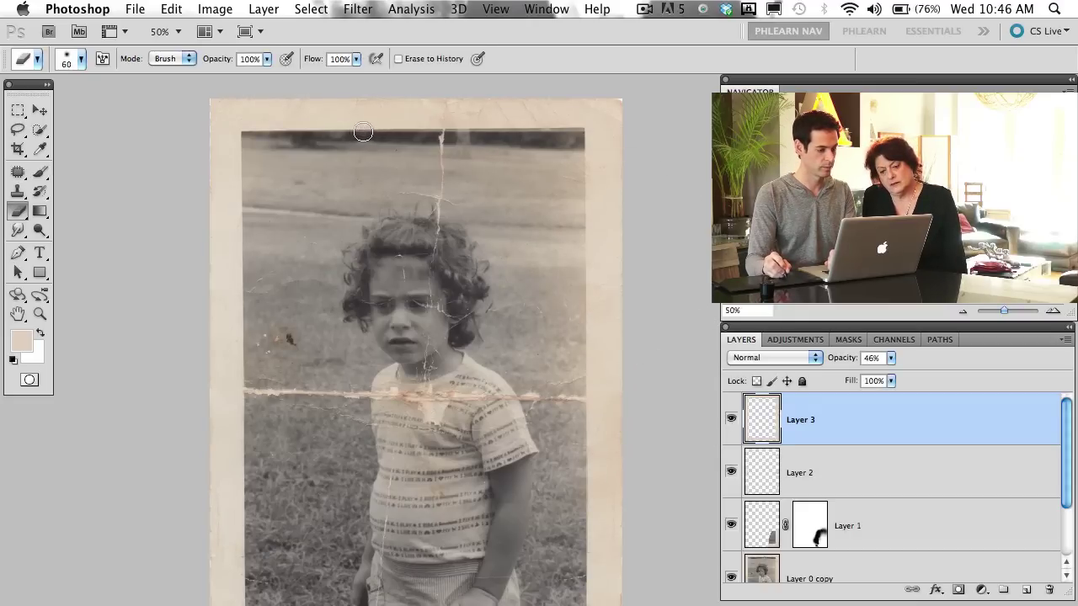
pyautogui.moveTo(363, 132)
pyautogui.mouseDown()
pyautogui.moveTo(550, 141)
pyautogui.moveTo(503, 135)
pyautogui.mouseUp()
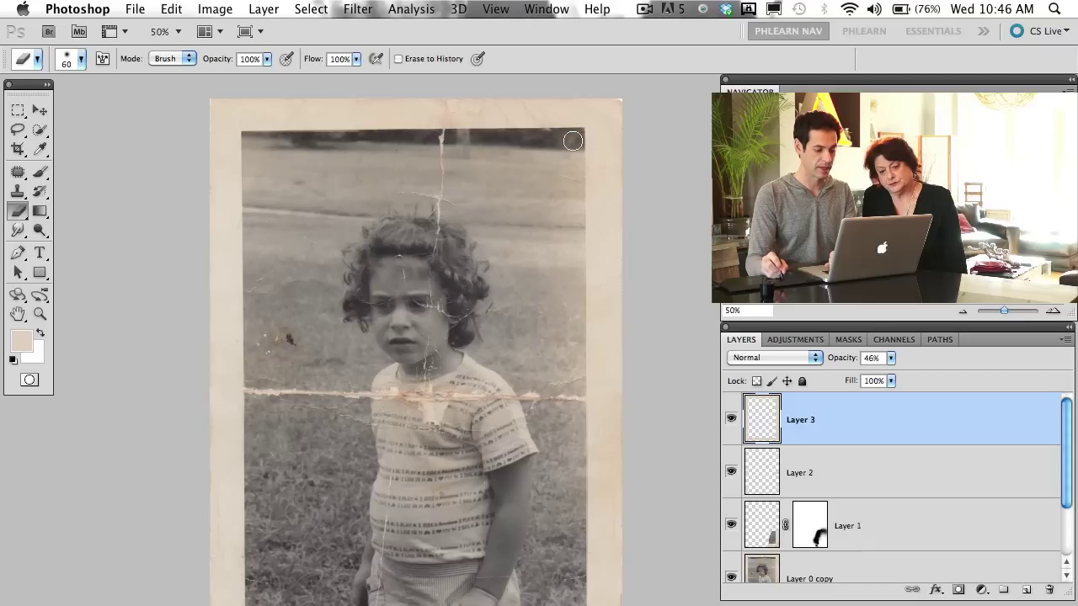